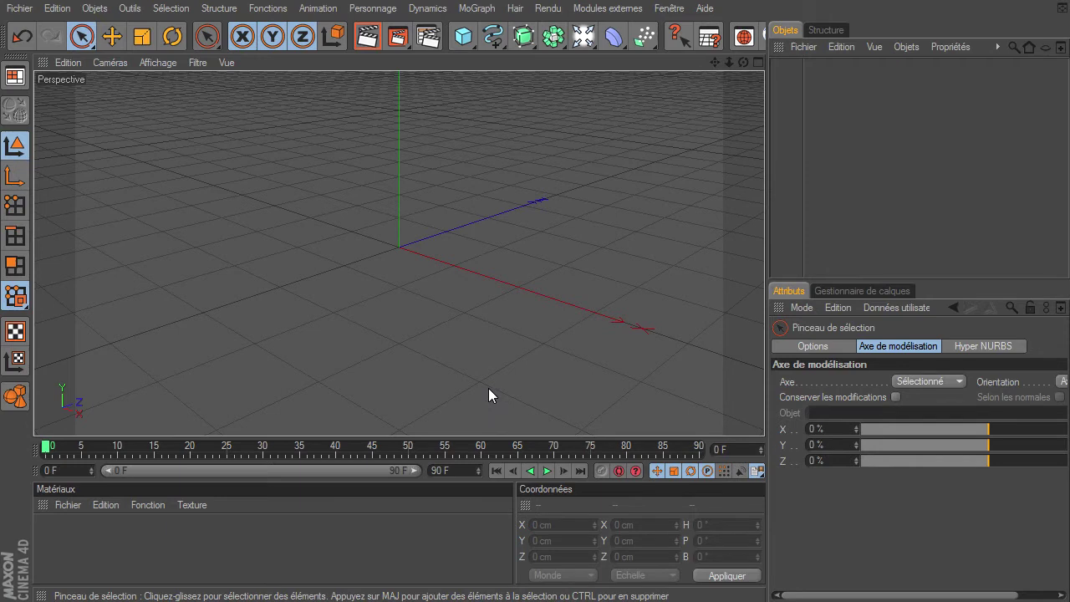
# Add a Sphere to the scene and convert it to an editable polygon object
pyautogui.moveTo(742, 62)
pyautogui.mouseDown()
pyautogui.moveTo(764, 414)
pyautogui.moveTo(566, 125)
pyautogui.mouseUp()
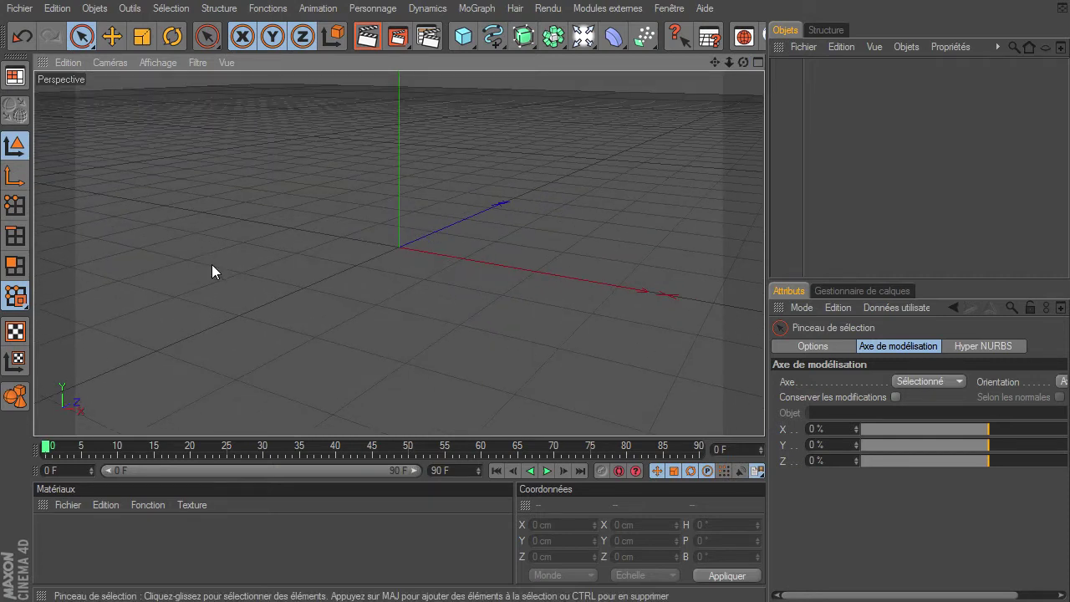
pyautogui.click(202, 542)
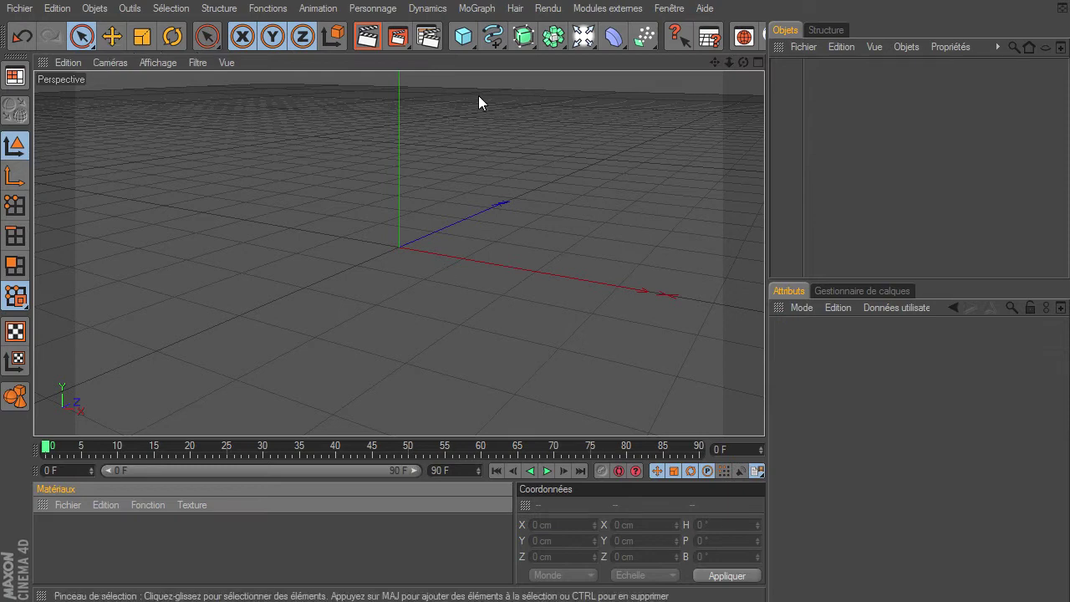
pyautogui.moveTo(464, 36); pyautogui.dragTo(655, 60)
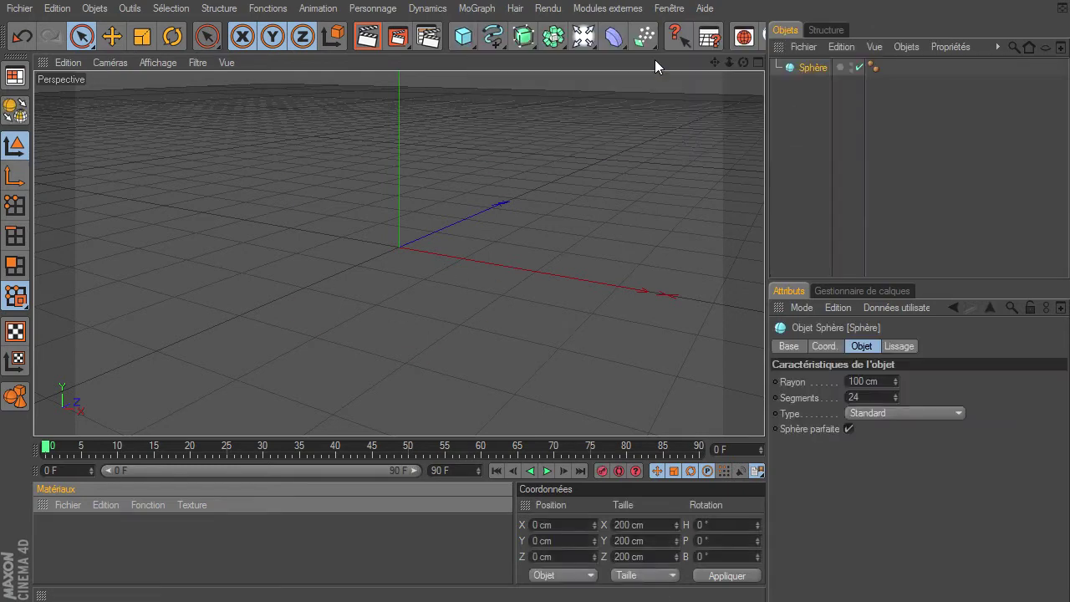
pyautogui.click(15, 109)
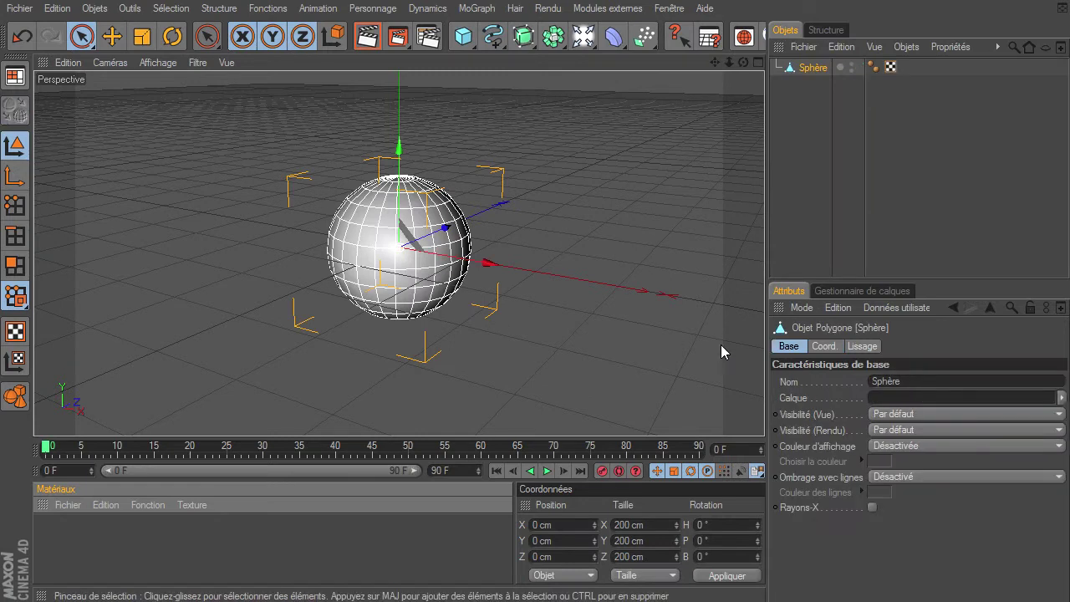
# In Points mode, select a point near the top of the sphere and drag it upward
pyautogui.click(15, 209)
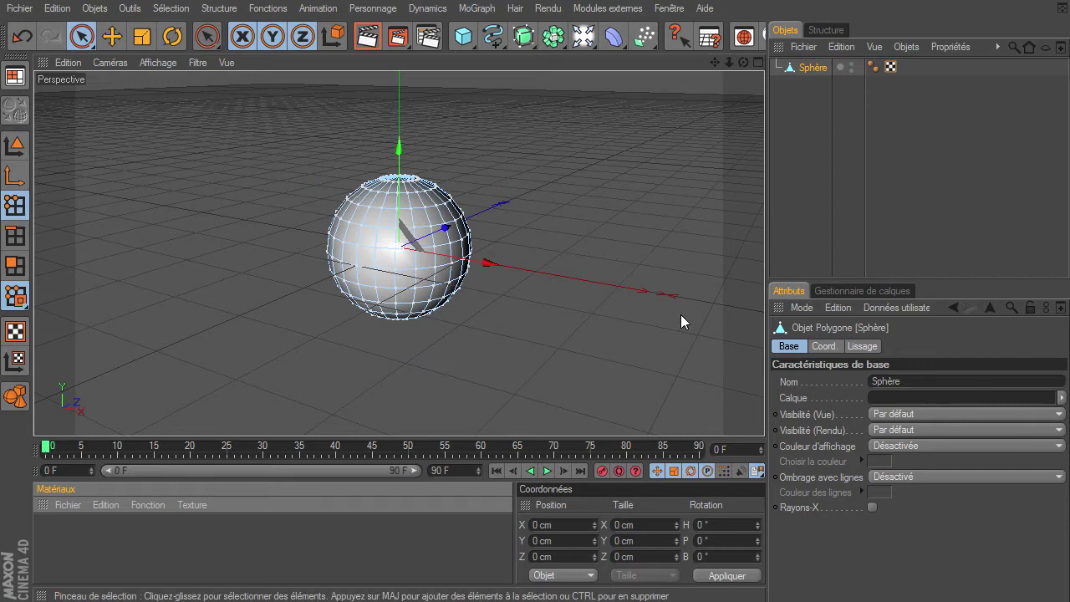
pyautogui.moveTo(728, 62); pyautogui.dragTo(764, 414)
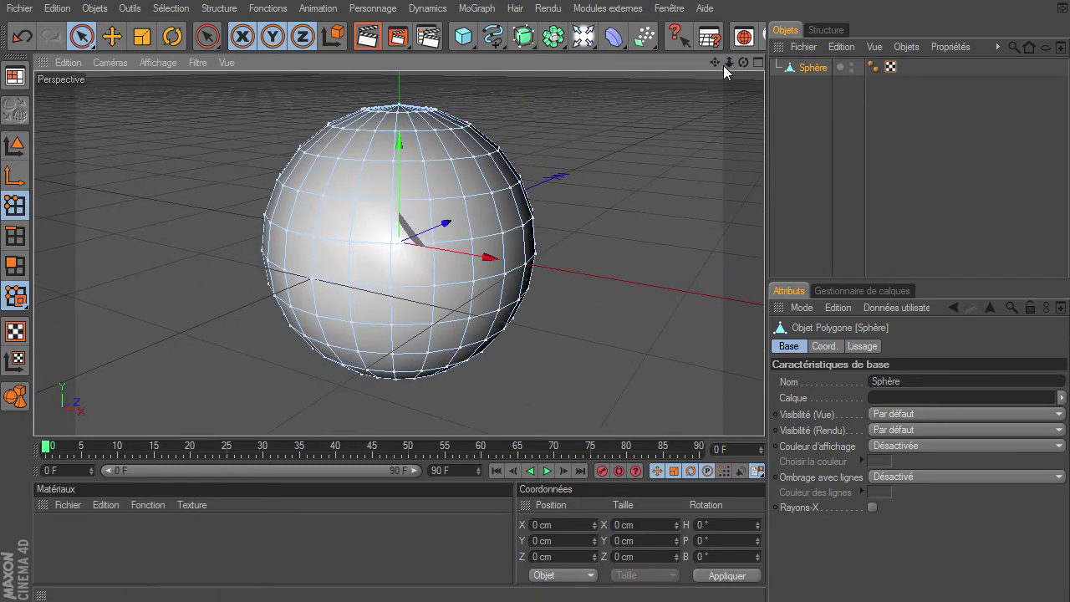
pyautogui.moveTo(743, 62); pyautogui.dragTo(566, 171)
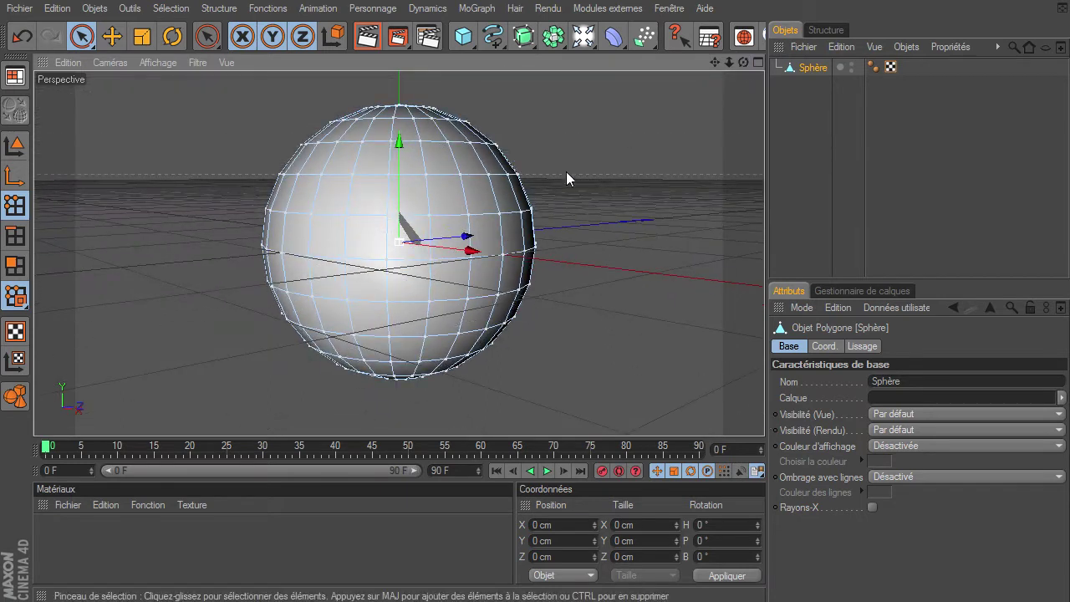
pyautogui.click(321, 173)
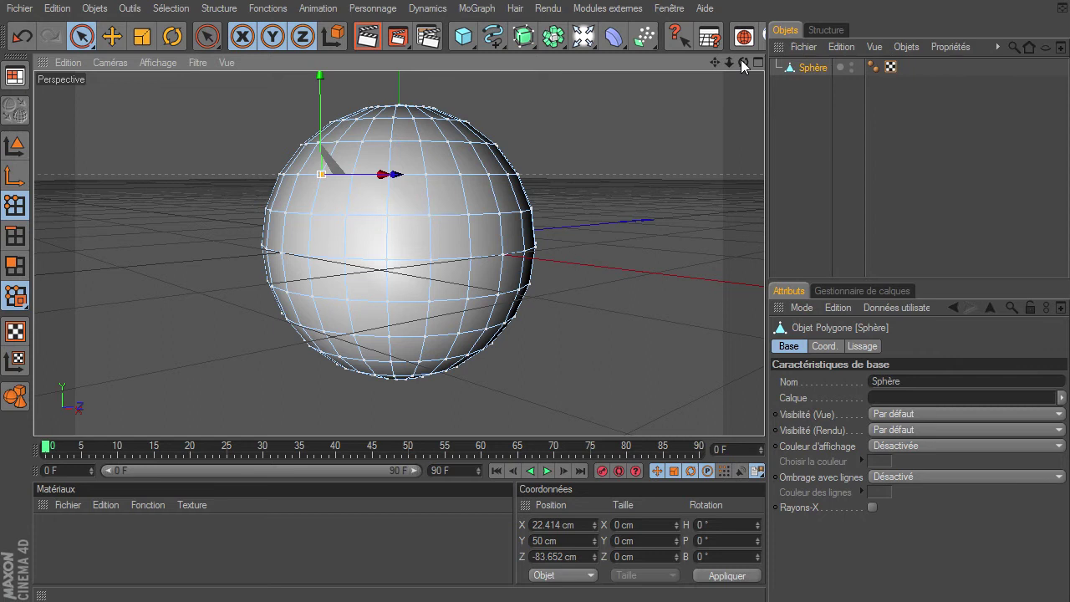
pyautogui.moveTo(743, 63); pyautogui.dragTo(313, 198)
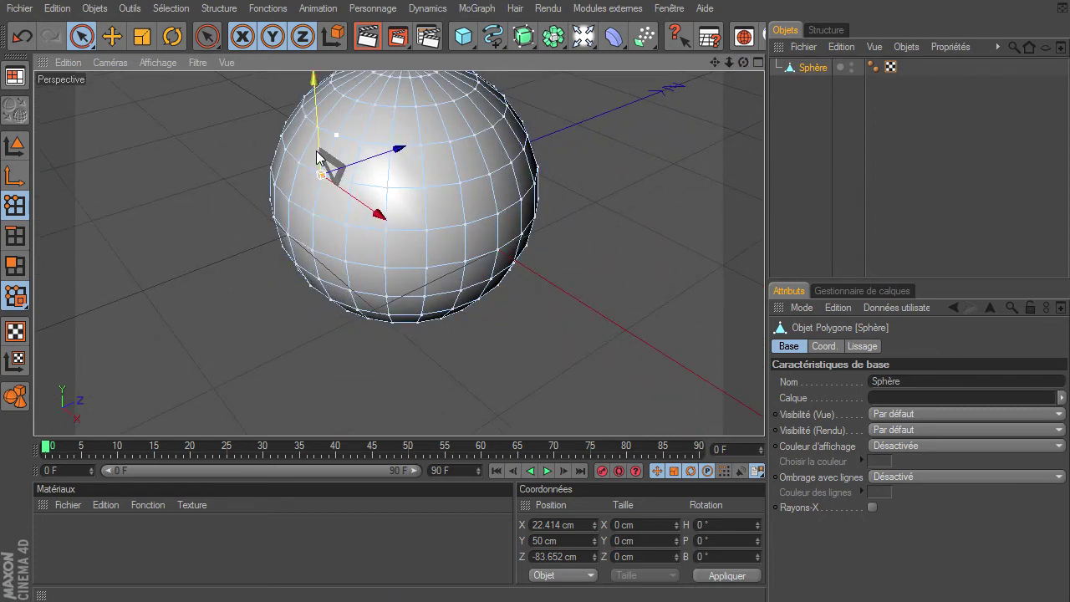
pyautogui.moveTo(313, 81); pyautogui.dragTo(407, 125)
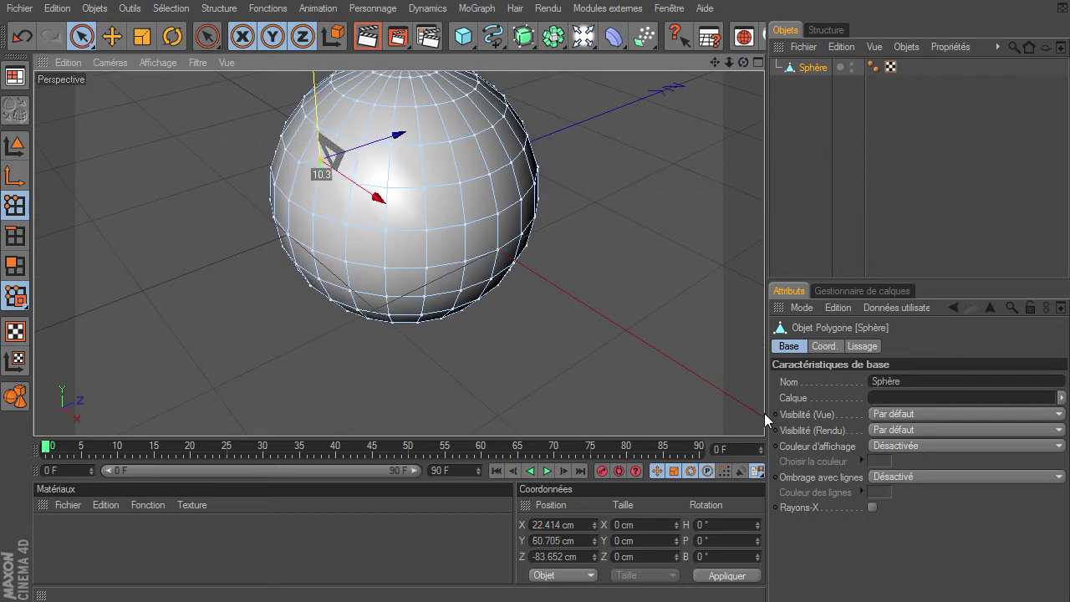
pyautogui.moveTo(765, 414); pyautogui.dragTo(744, 393)
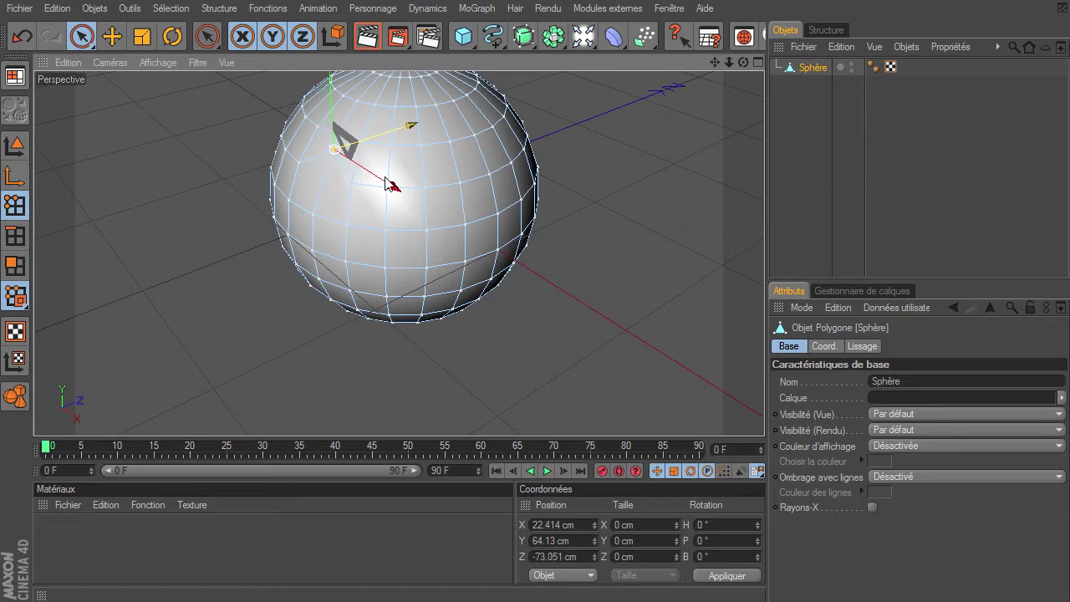
# Push the selected point back in depth, then undo the point moves
pyautogui.moveTo(742, 61); pyautogui.dragTo(764, 418)
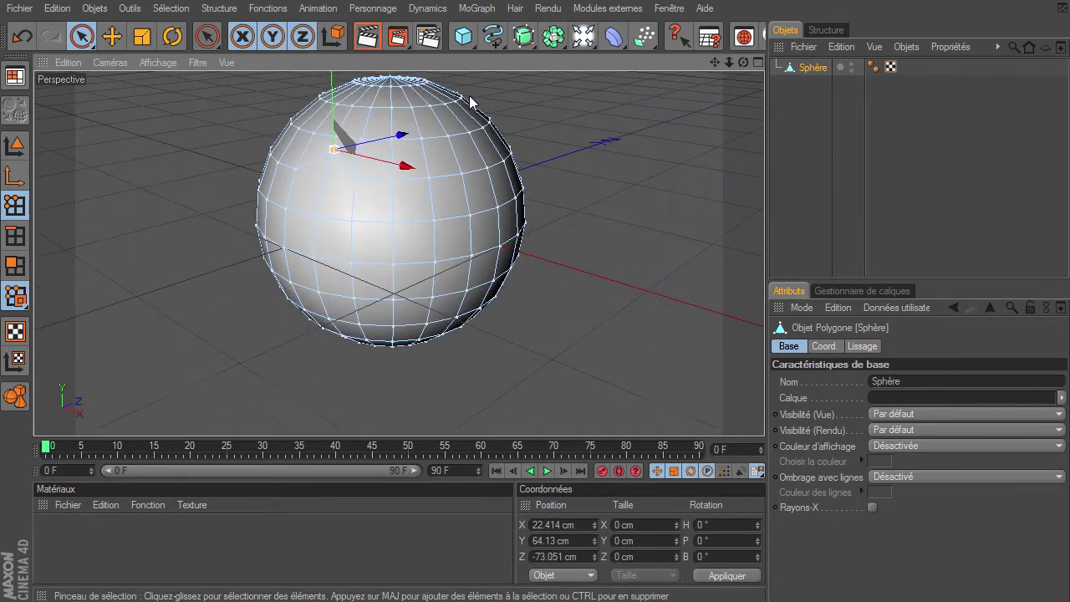
pyautogui.moveTo(408, 138); pyautogui.dragTo(399, 135)
pyautogui.moveTo(334, 143); pyautogui.dragTo(327, 153)
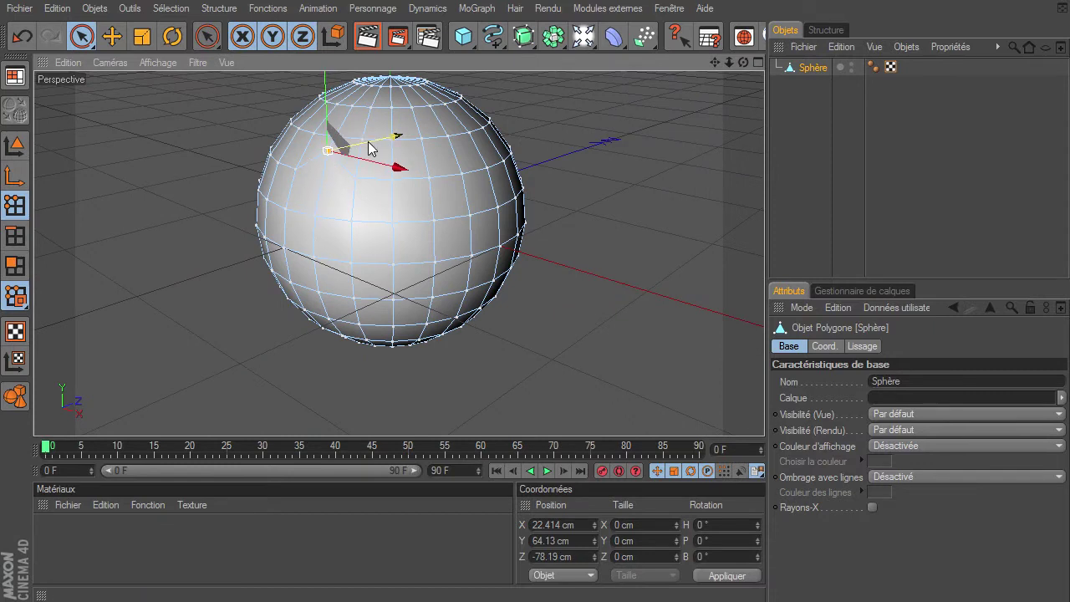
pyautogui.moveTo(742, 62); pyautogui.dragTo(764, 418)
pyautogui.hotkey('ctrl', 'shift', 'z')
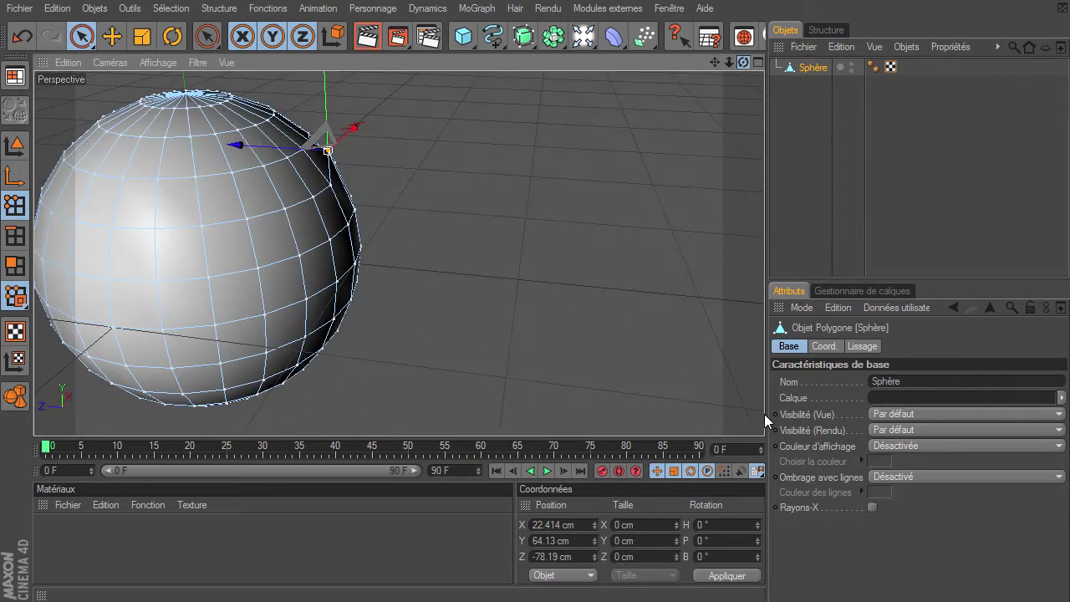
pyautogui.hotkey('ctrl', 'z')
pyautogui.hotkey('ctrl', 'z')
pyautogui.hotkey('ctrl', 'z')
pyautogui.hotkey('ctrl', 'z')
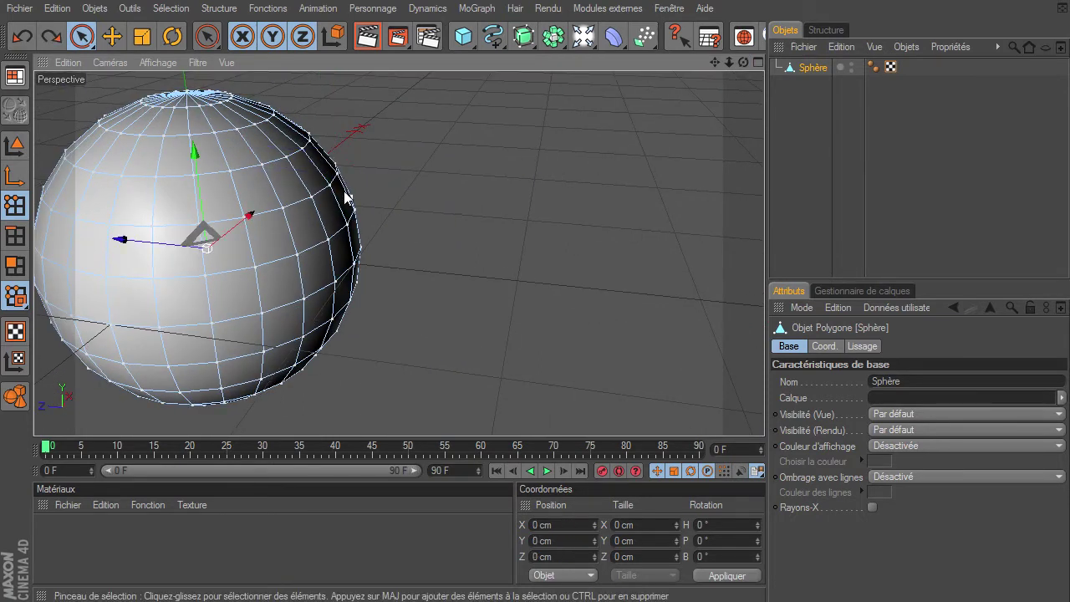
# Raise a point on the sphere's edge, undo it, and switch to Polygons mode
pyautogui.click(329, 183)
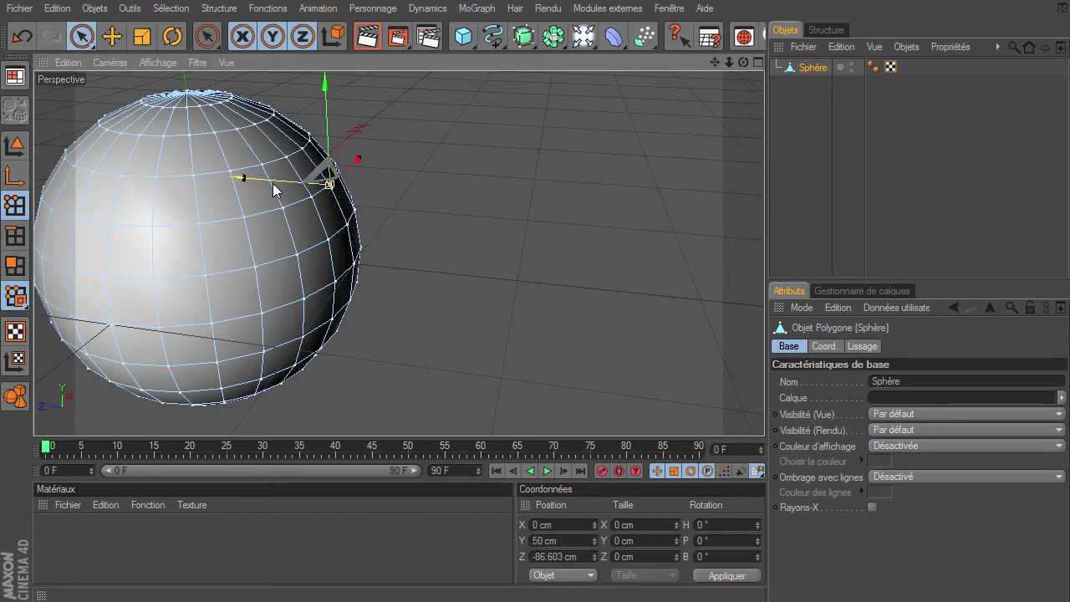
pyautogui.moveTo(324, 138); pyautogui.dragTo(325, 102)
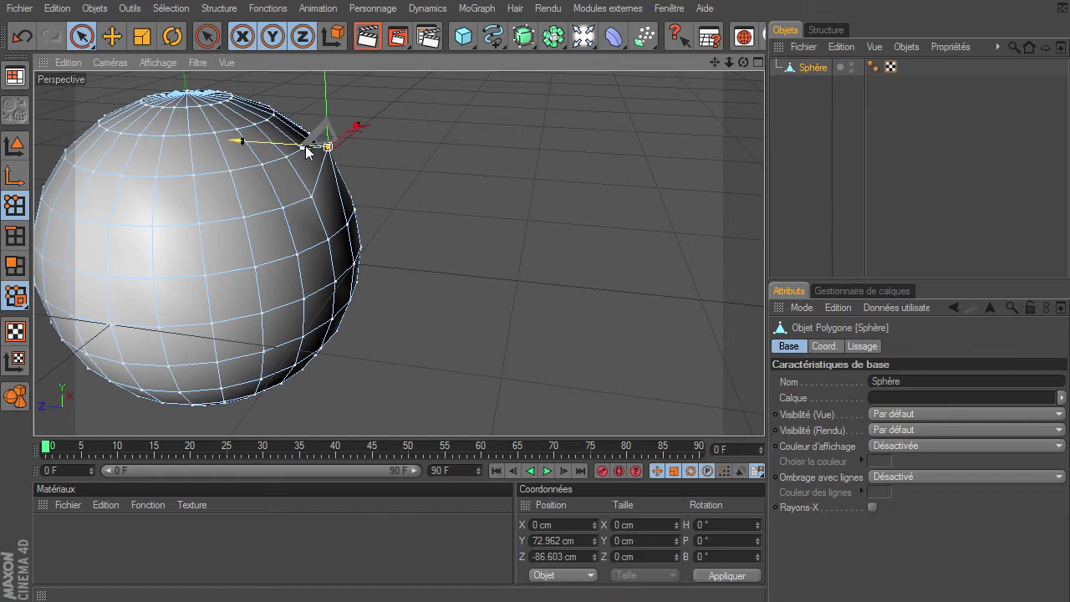
pyautogui.moveTo(742, 62)
pyautogui.mouseDown()
pyautogui.moveTo(764, 414)
pyautogui.moveTo(379, 297)
pyautogui.mouseUp()
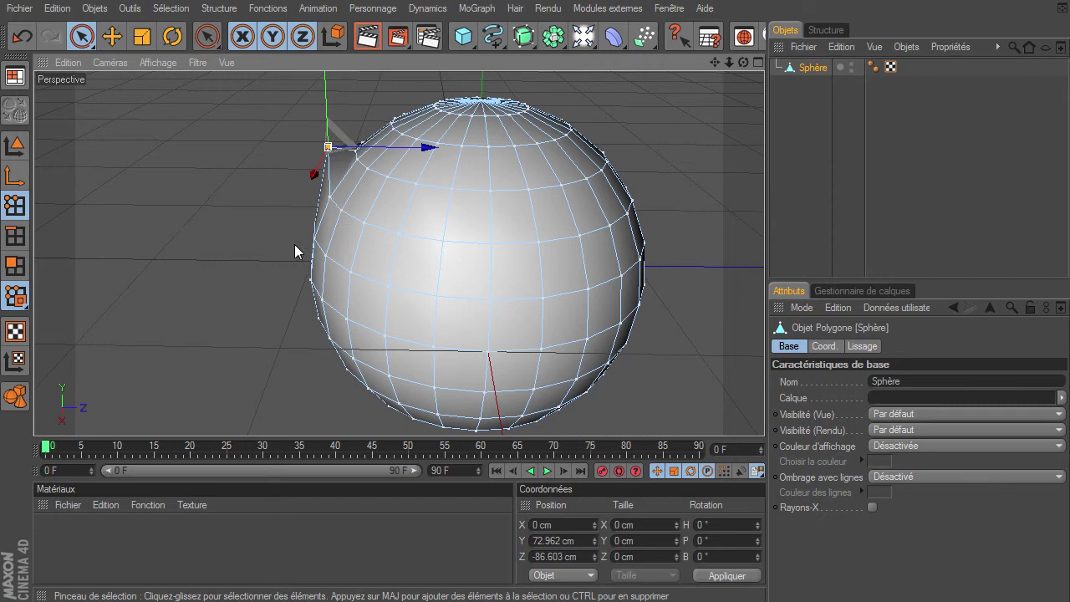
pyautogui.hotkey('ctrl', 'z')
pyautogui.moveTo(742, 62); pyautogui.dragTo(765, 414)
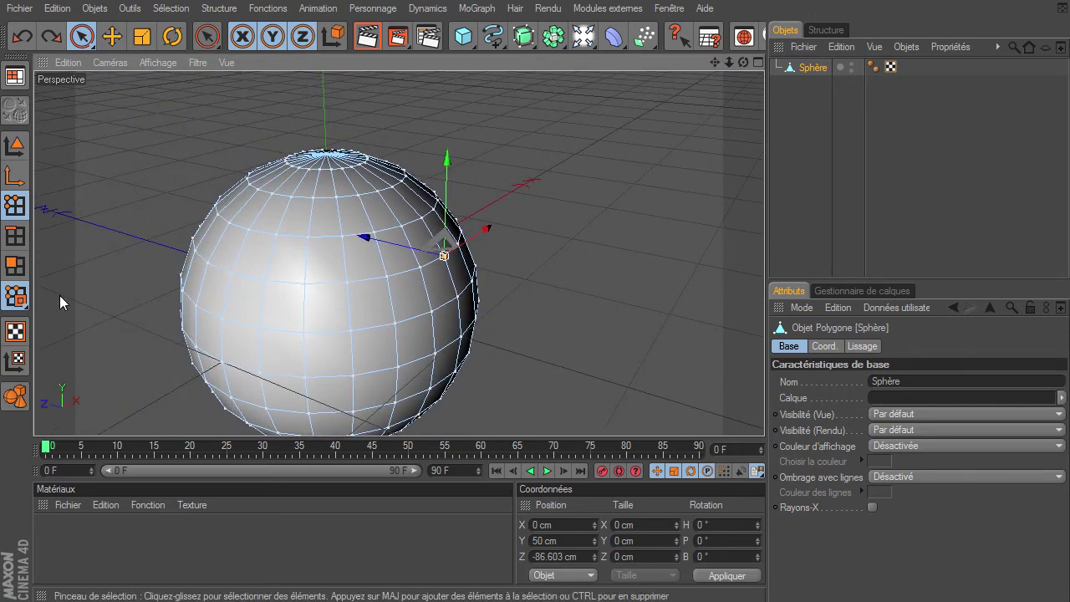
pyautogui.click(15, 266)
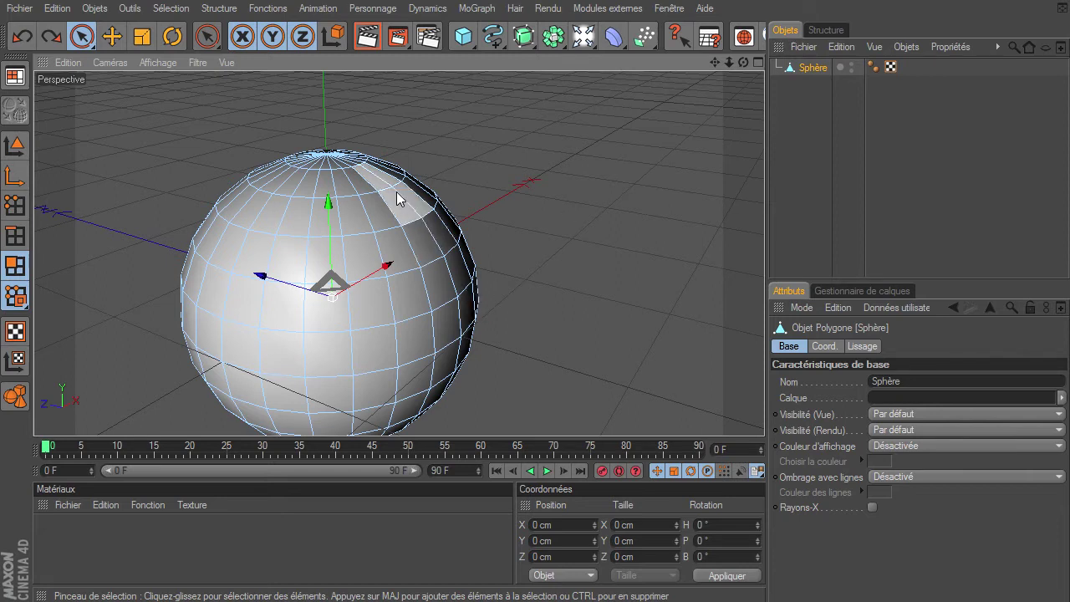
# Try selecting polygons on the sphere's upper right and lower part, clearing selections in between
pyautogui.click(425, 255)
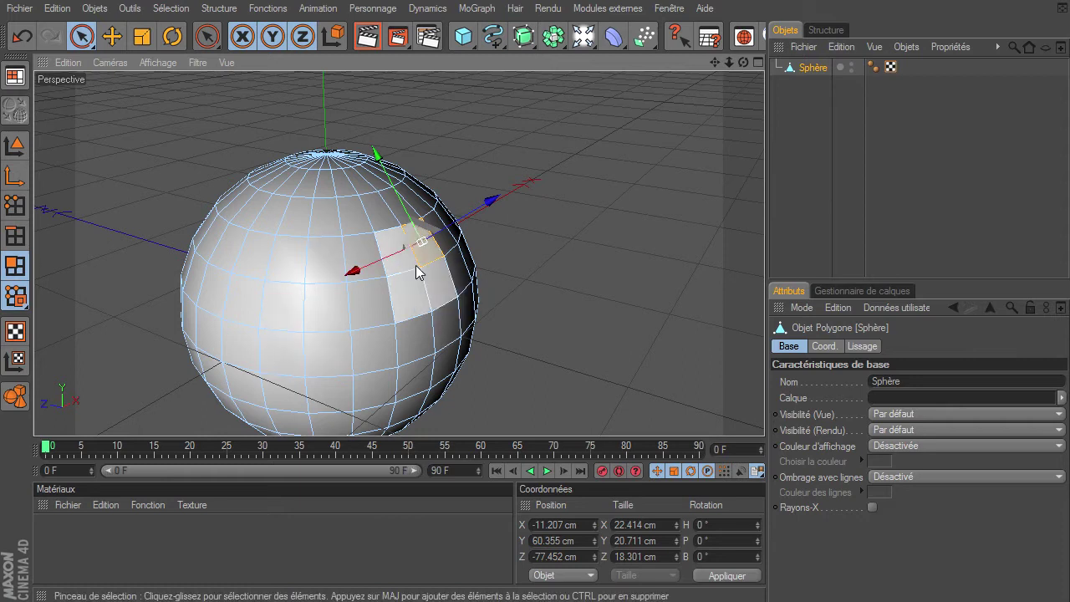
pyautogui.moveTo(743, 61)
pyautogui.mouseDown()
pyautogui.moveTo(764, 414)
pyautogui.moveTo(485, 150)
pyautogui.mouseUp()
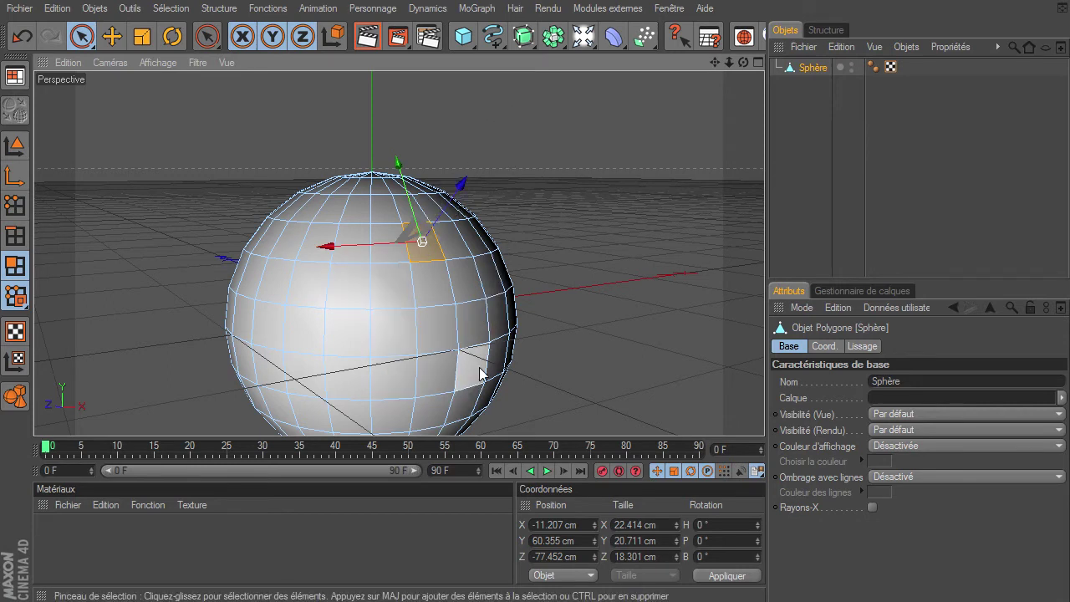
pyautogui.moveTo(480, 373); pyautogui.dragTo(489, 393)
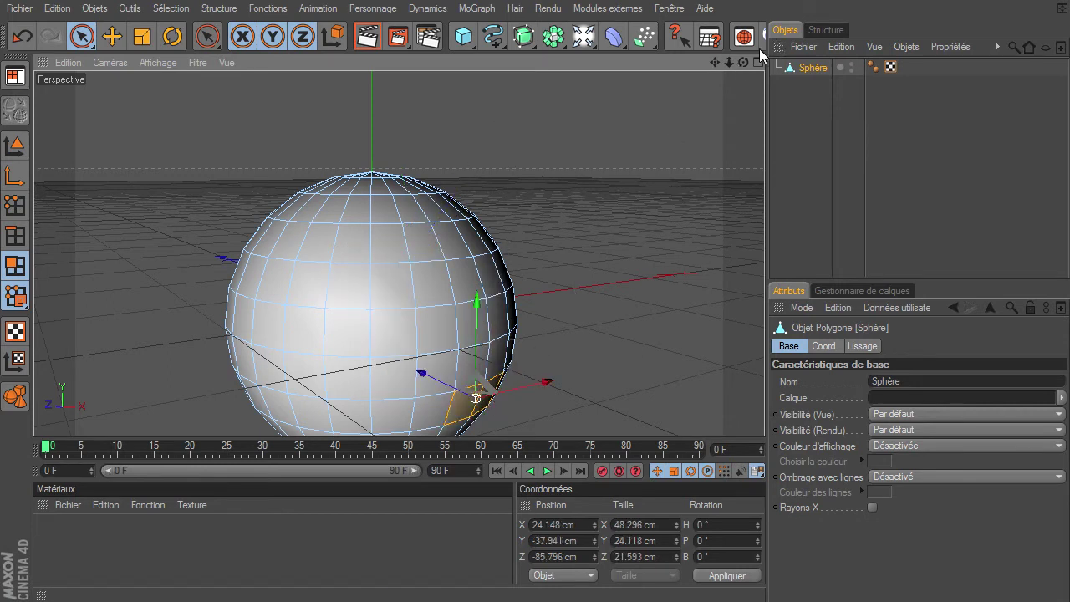
pyautogui.moveTo(742, 62); pyautogui.dragTo(727, 101)
pyautogui.click(640, 303)
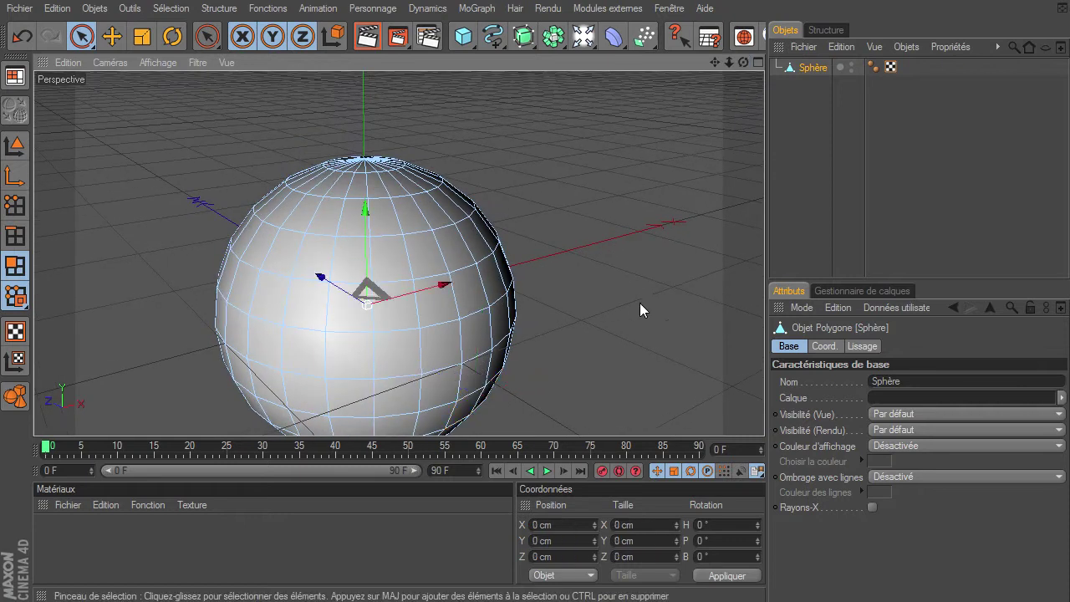
pyautogui.click(465, 411)
pyautogui.click(751, 88)
pyautogui.moveTo(714, 62); pyautogui.dragTo(764, 413)
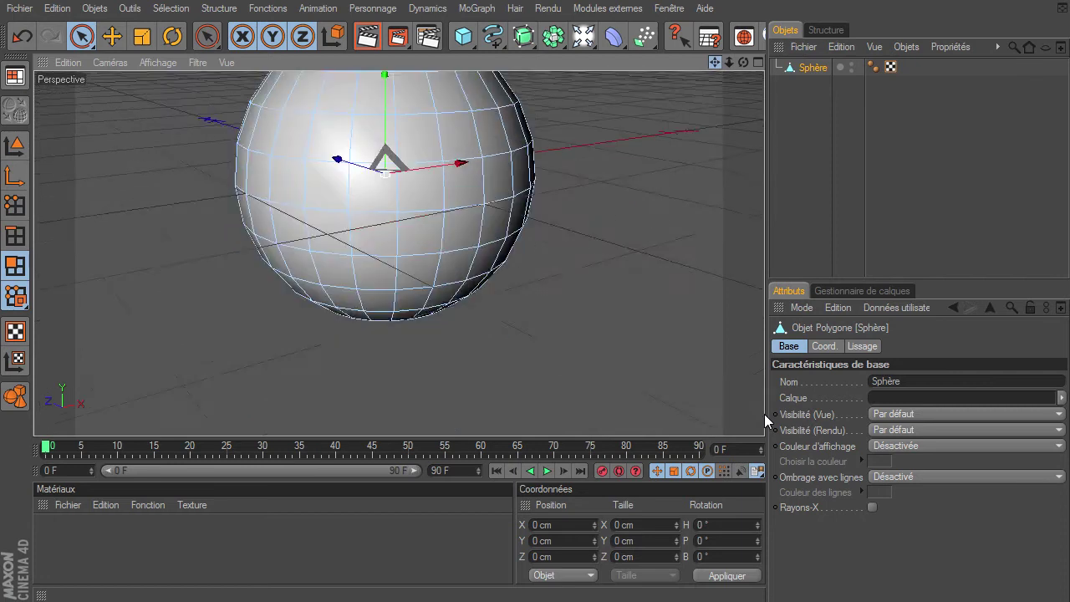
pyautogui.click(458, 231)
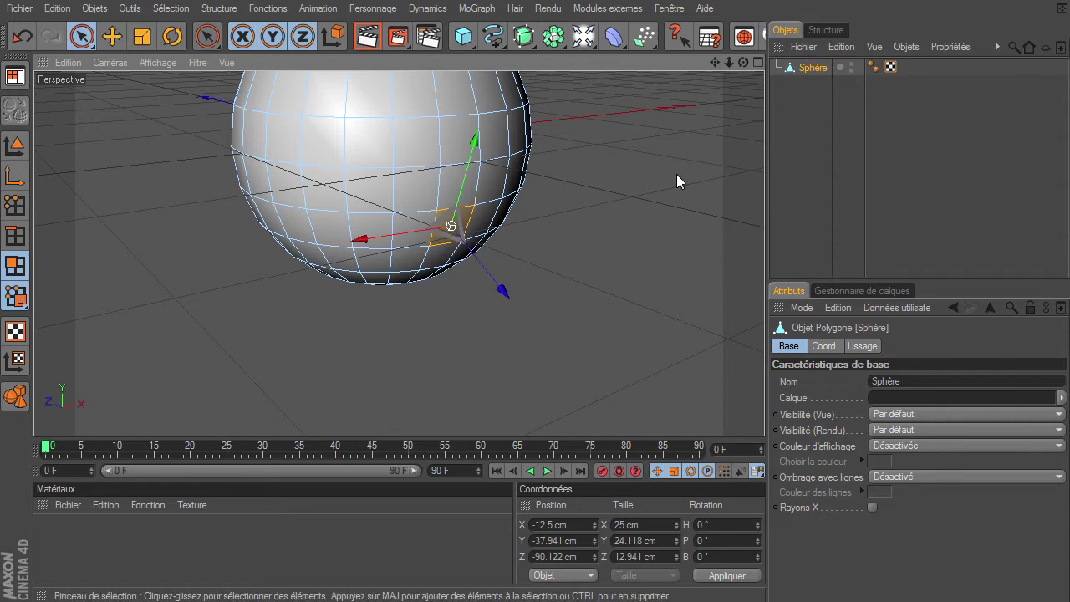
pyautogui.moveTo(741, 63); pyautogui.dragTo(711, 65)
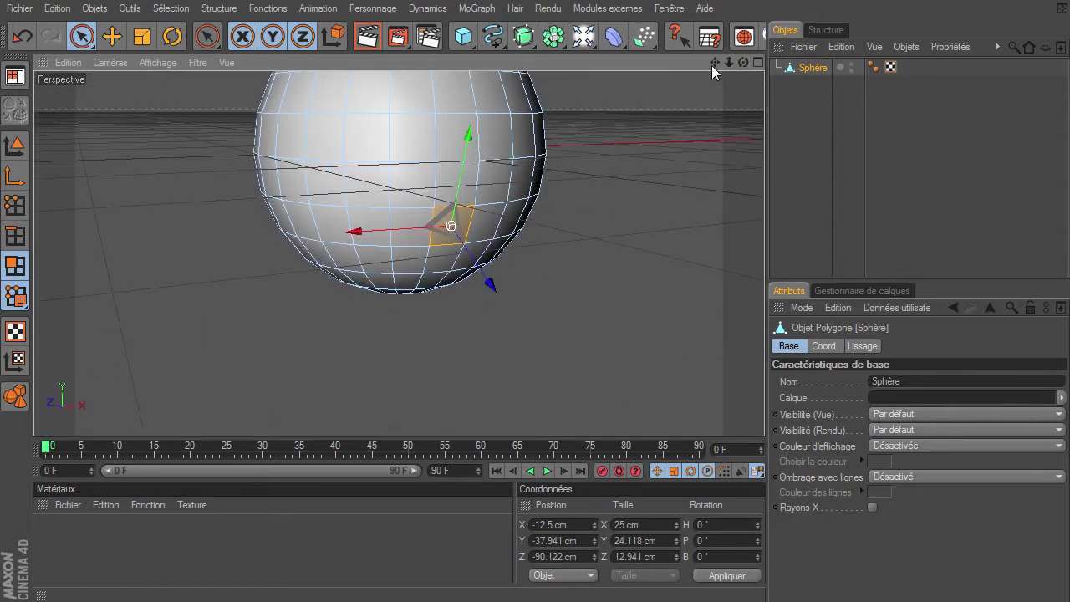
# Return to Points mode and select the vertex at X -25, Y 25.882, Z -93.301 cm
pyautogui.press('h')
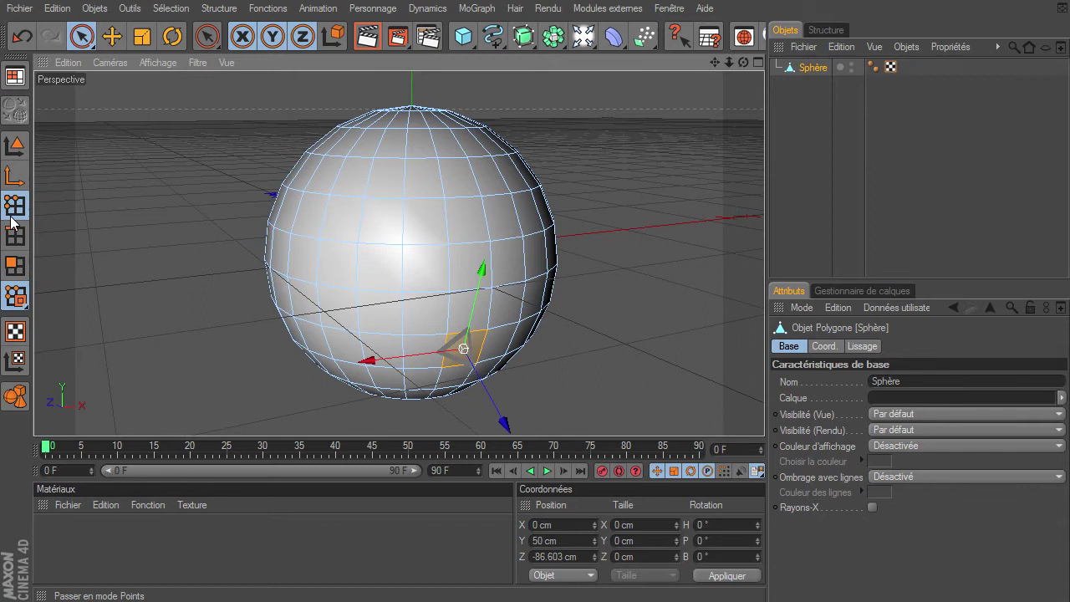
pyautogui.click(11, 217)
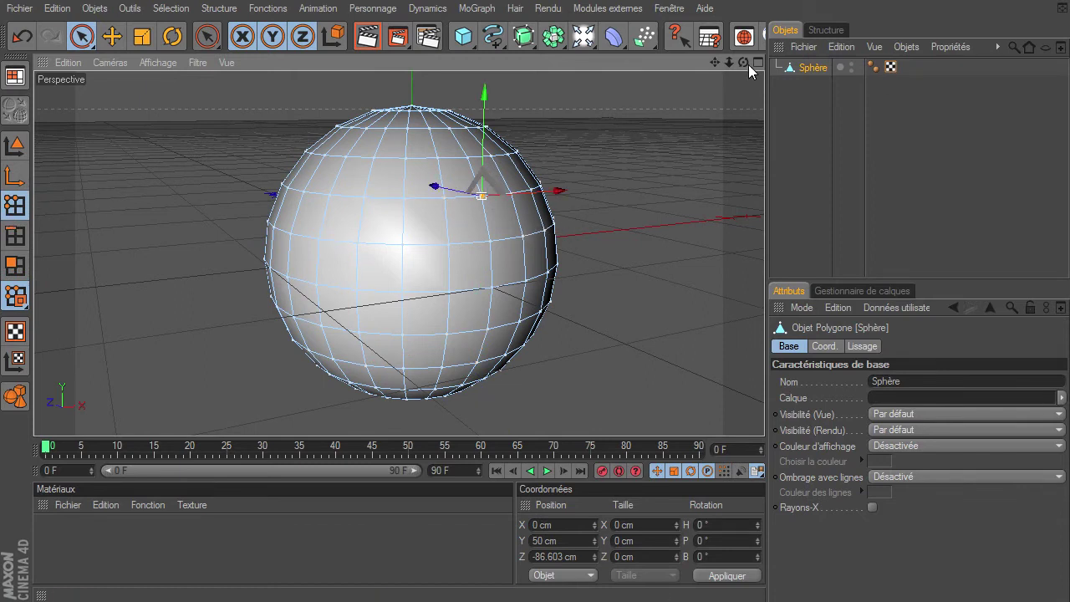
pyautogui.moveTo(743, 63); pyautogui.dragTo(764, 413)
pyautogui.click(473, 244)
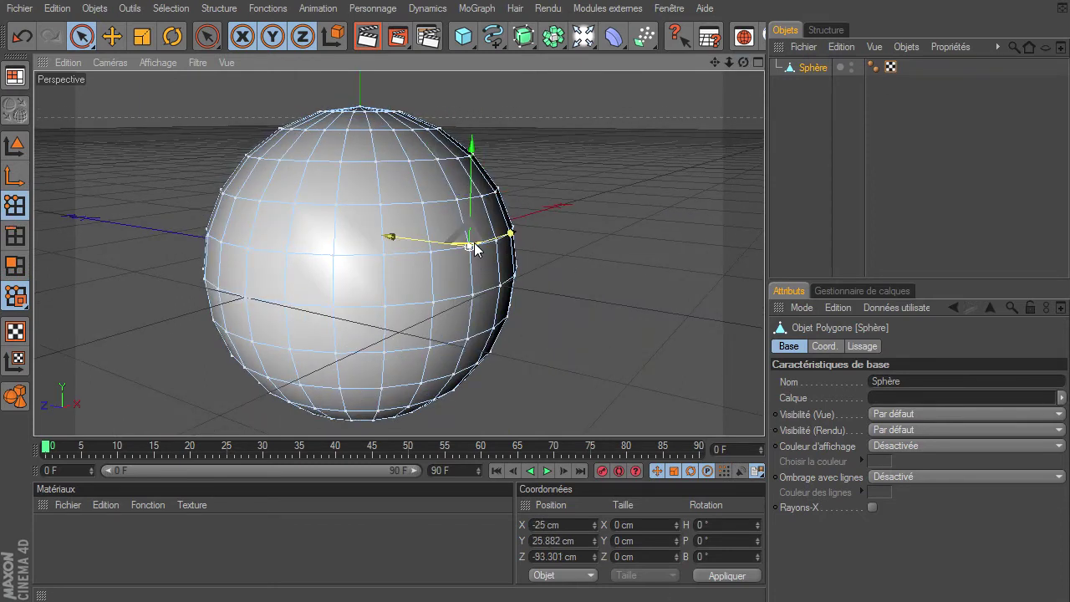
pyautogui.click(385, 306)
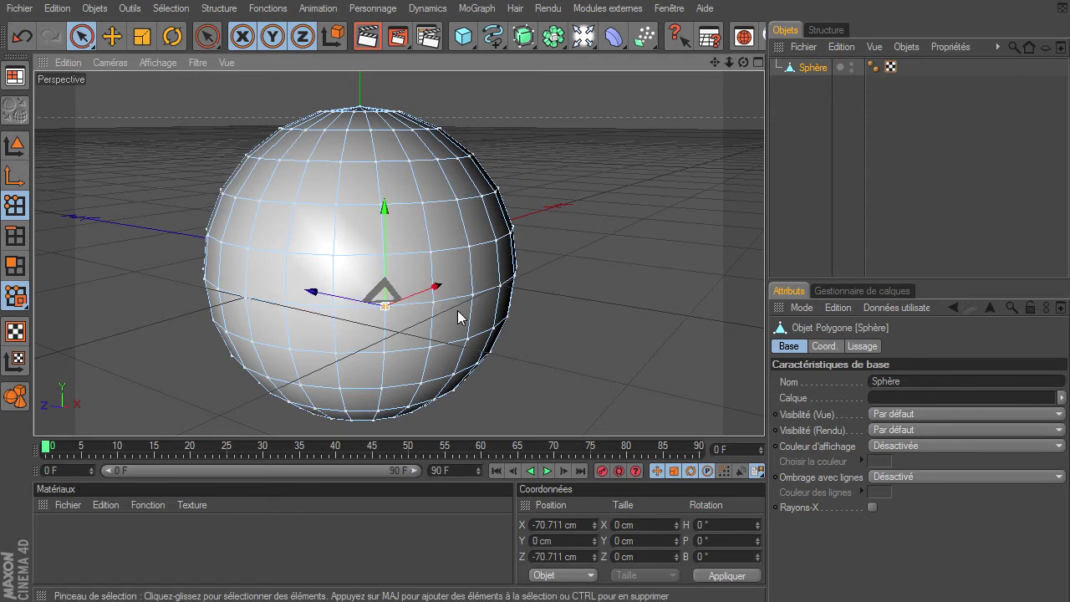
pyautogui.click(473, 294)
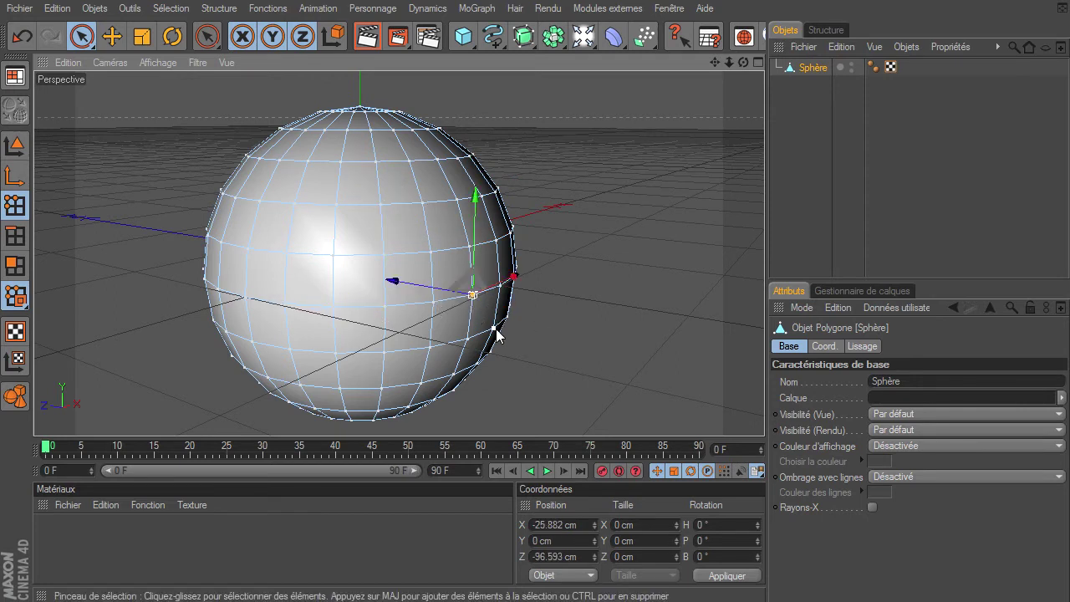
pyautogui.click(494, 329)
pyautogui.click(469, 246)
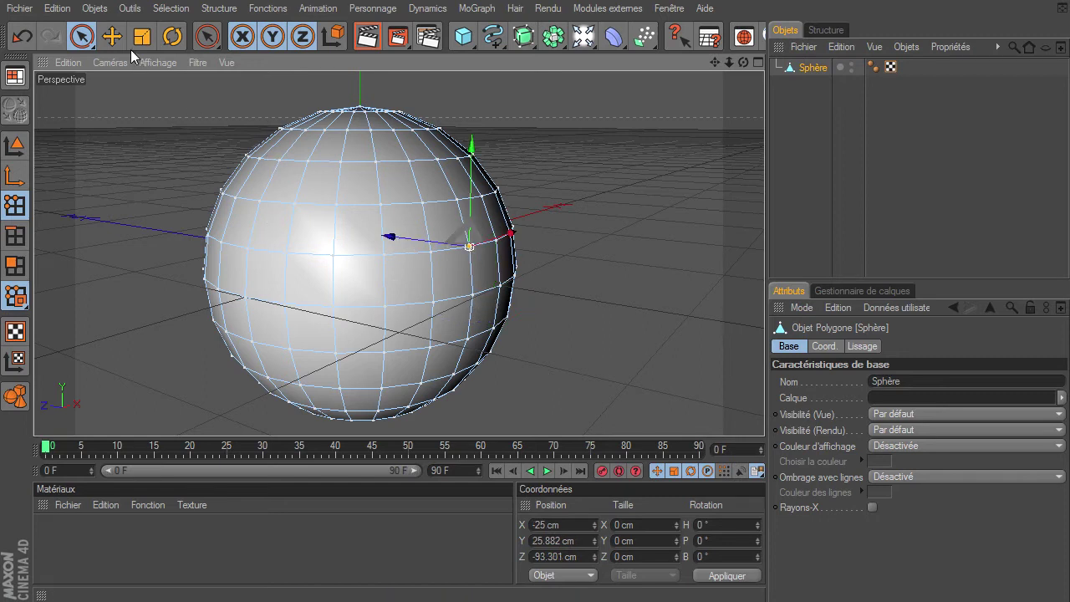
# Activate the Move tool, widen the side panels, and open the Axe de modélisation Orientation list
pyautogui.click(112, 36)
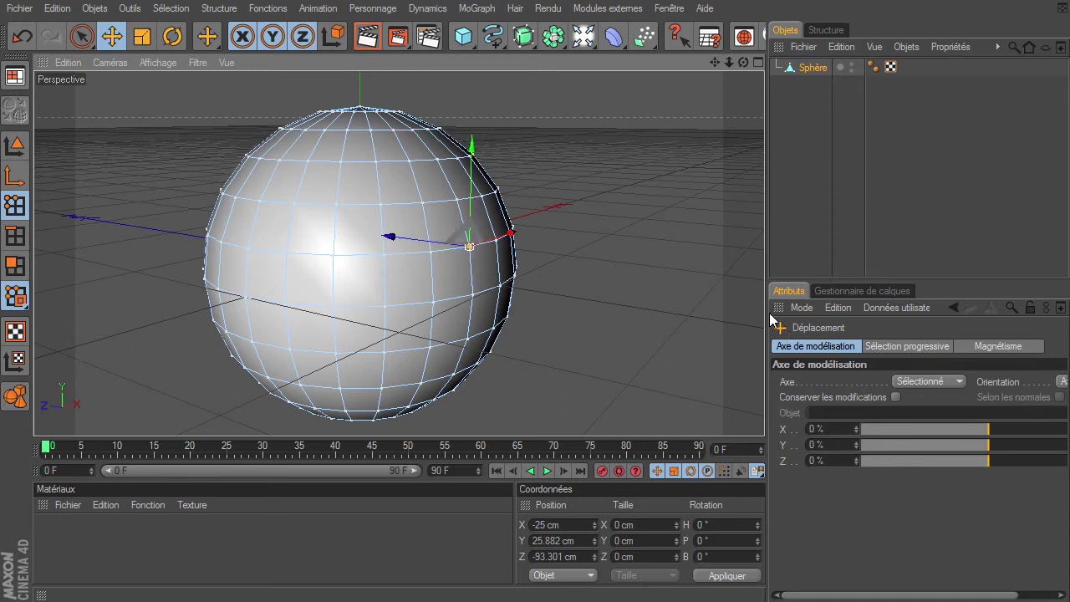
pyautogui.moveTo(769, 322); pyautogui.dragTo(707, 322)
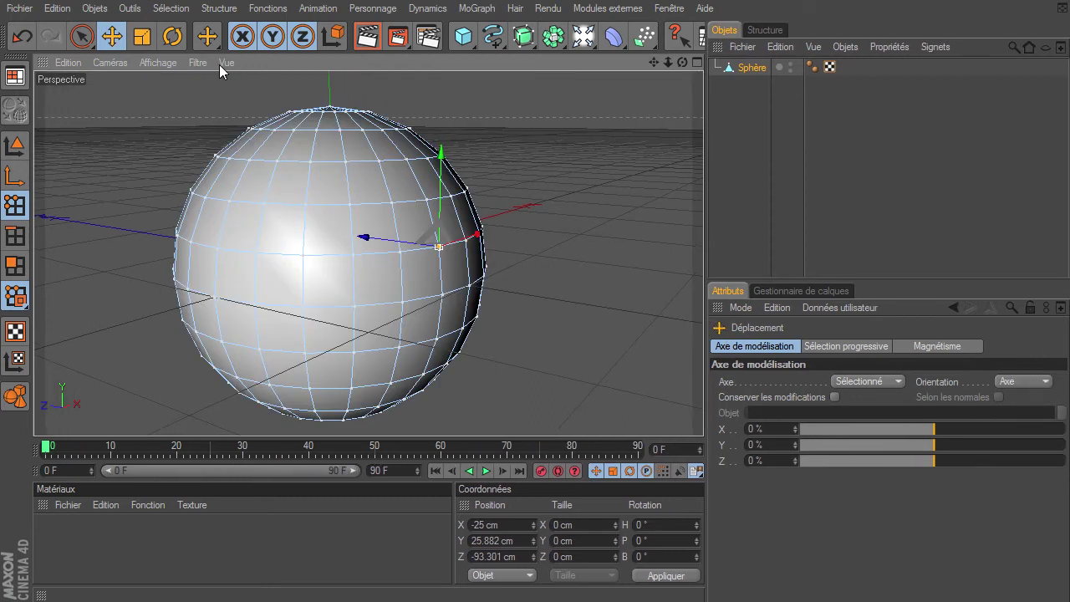
pyautogui.click(857, 344)
pyautogui.click(790, 345)
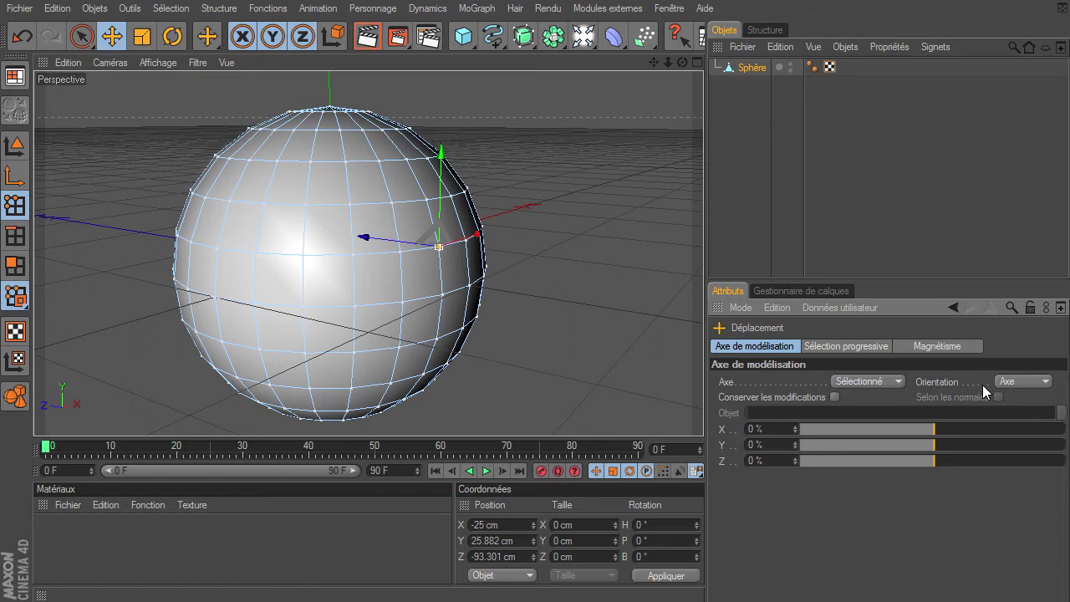
pyautogui.click(1027, 384)
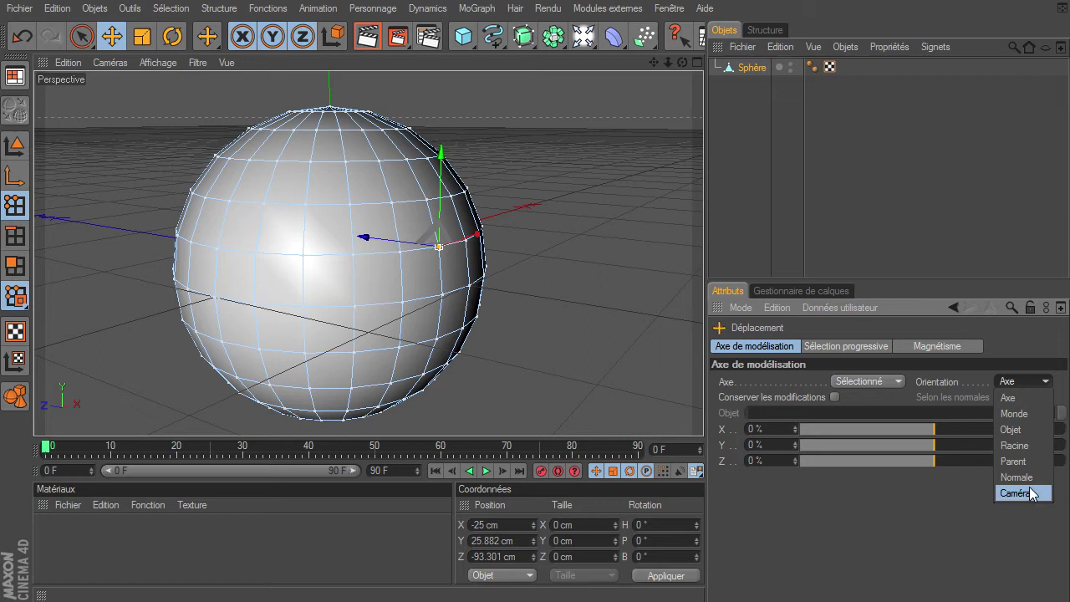
# Set the move Orientation to Normale and select a point on the sphere's right edge
pyautogui.click(1017, 477)
pyautogui.moveTo(682, 62)
pyautogui.mouseDown()
pyautogui.moveTo(704, 412)
pyautogui.moveTo(684, 75)
pyautogui.mouseUp()
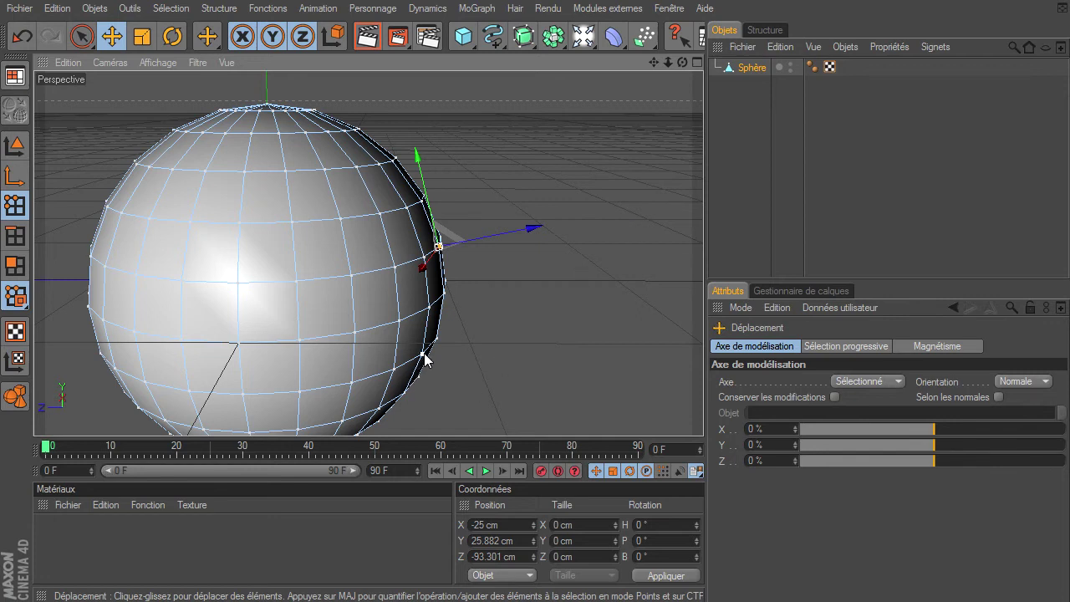
pyautogui.click(424, 357)
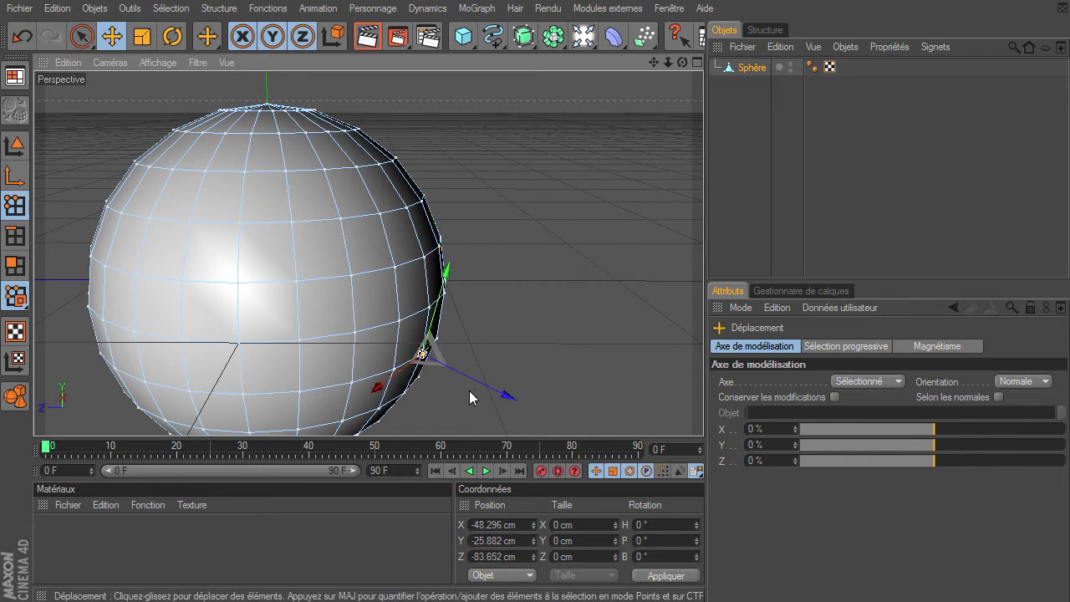
pyautogui.click(252, 133)
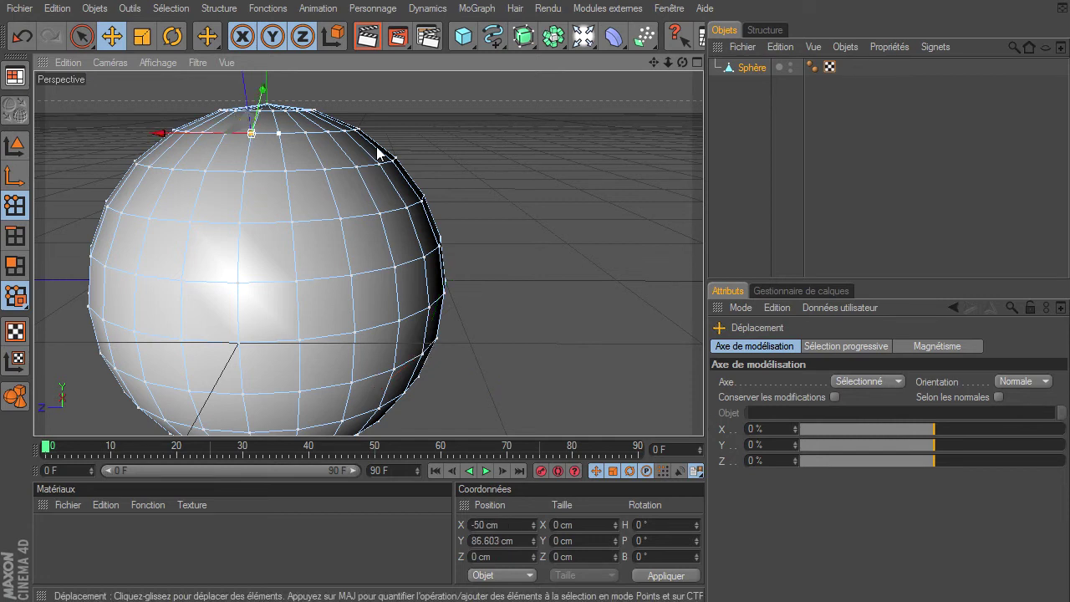
pyautogui.click(423, 203)
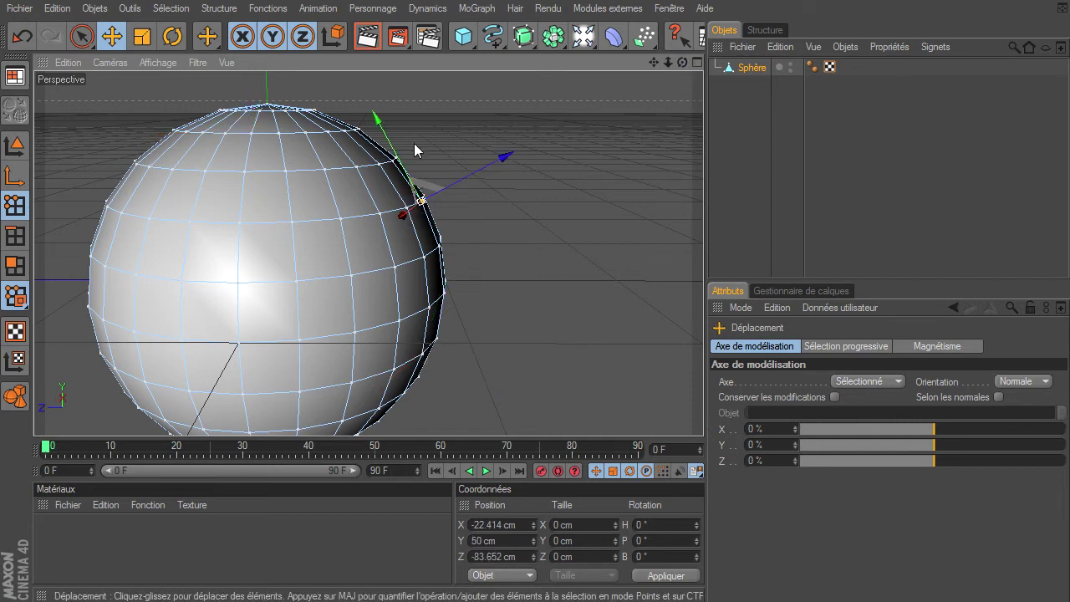
# Drag the right-edge point up along its normal Y axis, then back to about its original height
pyautogui.moveTo(379, 126); pyautogui.dragTo(703, 414)
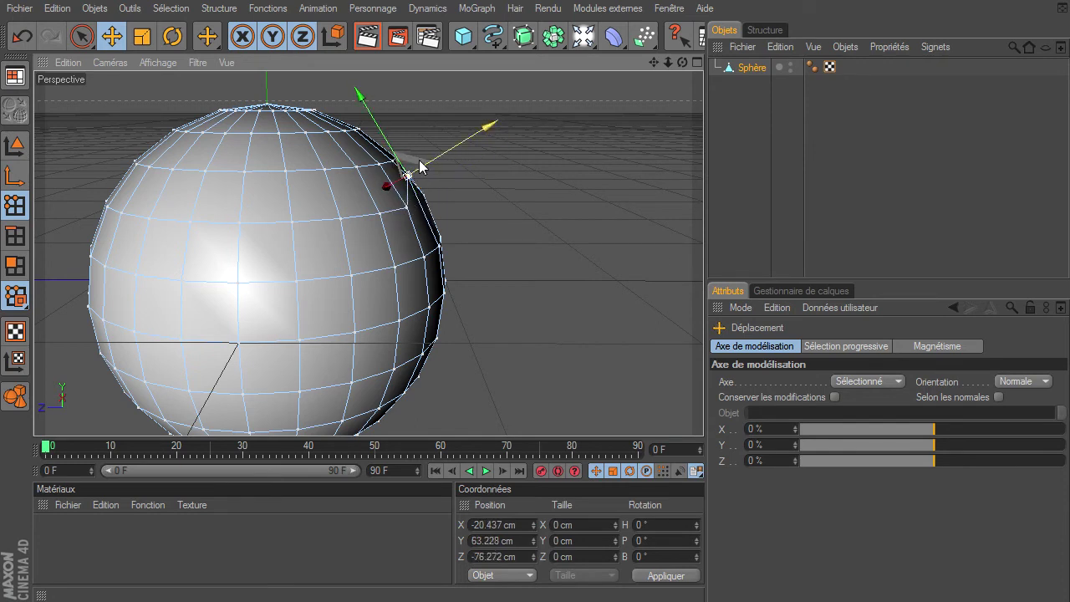
pyautogui.moveTo(407, 177); pyautogui.dragTo(408, 177)
pyautogui.moveTo(705, 420); pyautogui.dragTo(381, 137)
pyautogui.moveTo(414, 185); pyautogui.dragTo(422, 201)
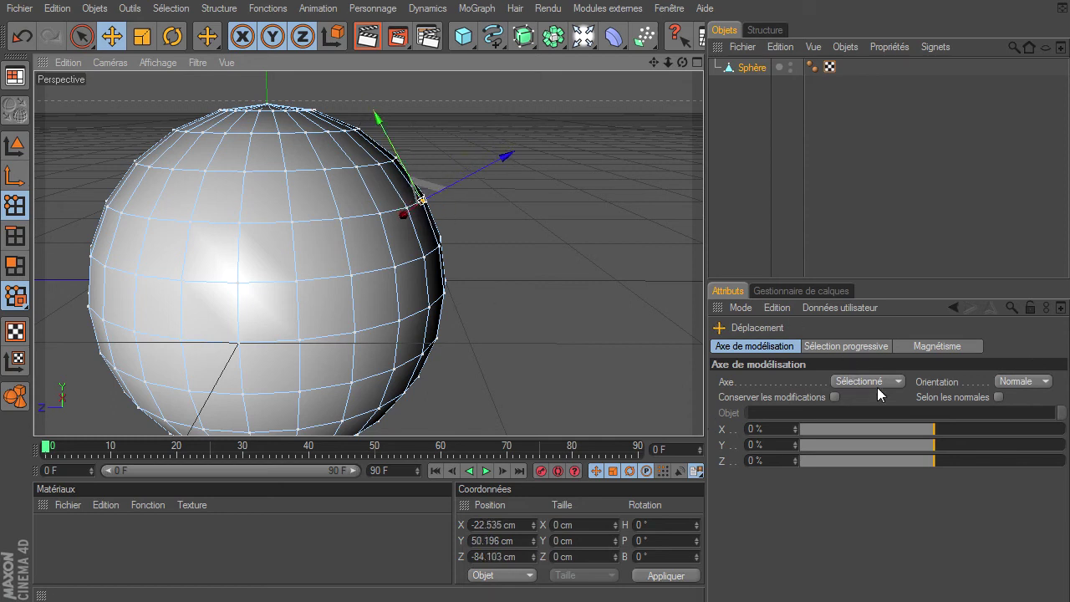
pyautogui.click(1005, 382)
pyautogui.click(1011, 396)
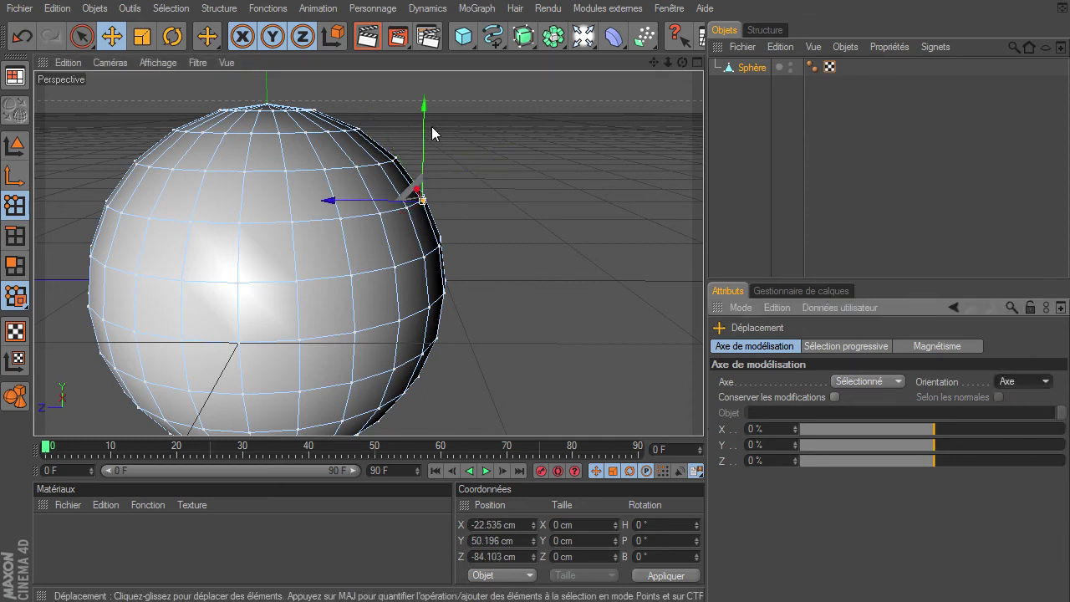
pyautogui.moveTo(422, 134); pyautogui.dragTo(422, 95)
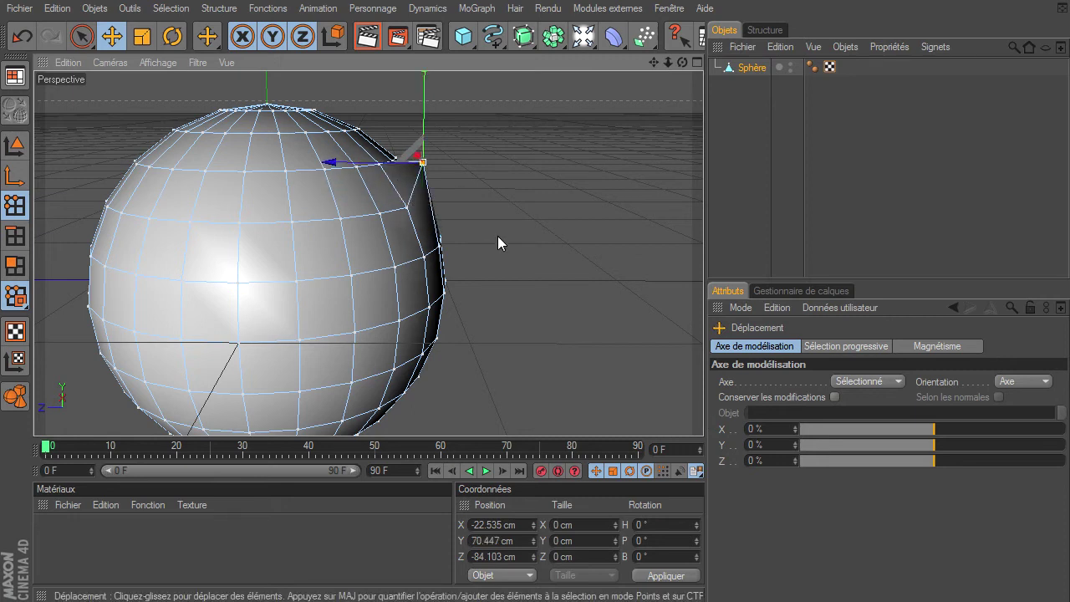
pyautogui.hotkey('ctrl', 'z')
pyautogui.click(1041, 383)
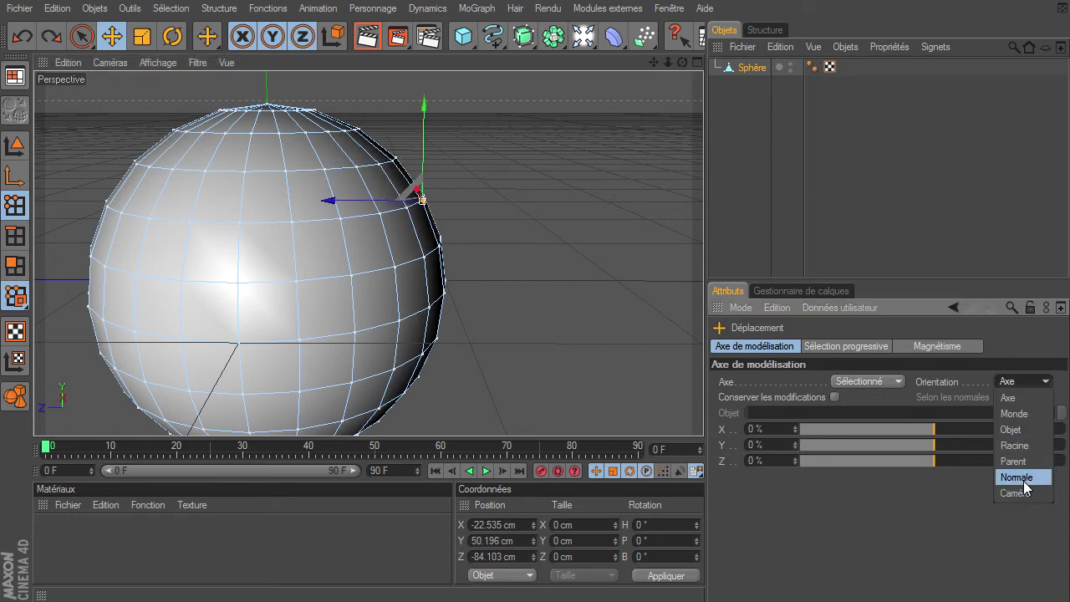
pyautogui.click(1024, 480)
pyautogui.moveTo(406, 179); pyautogui.dragTo(397, 152)
pyautogui.moveTo(418, 199); pyautogui.dragTo(405, 171)
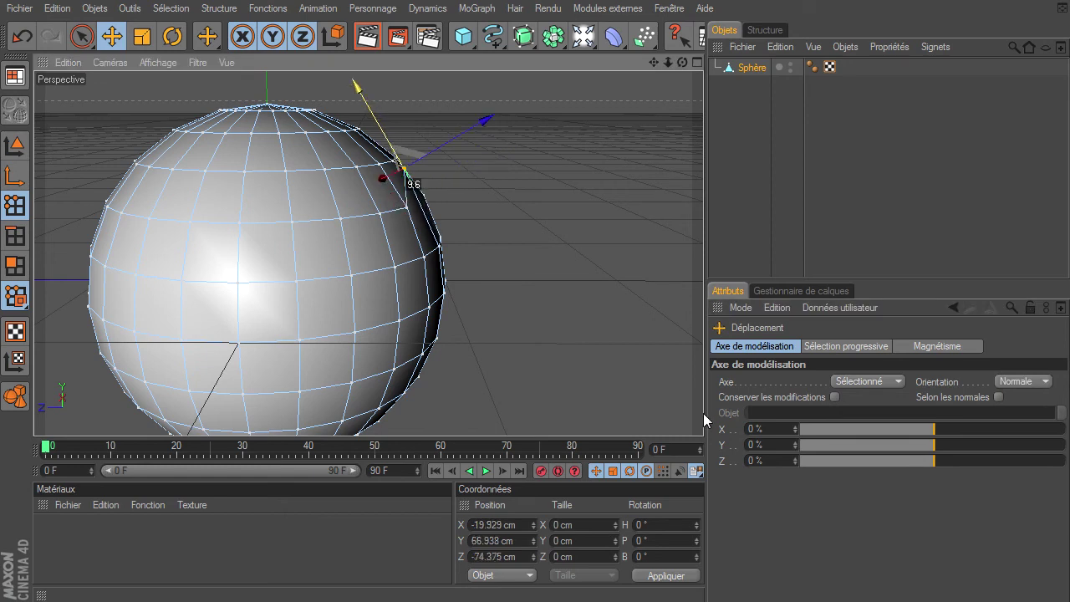
pyautogui.click(535, 211)
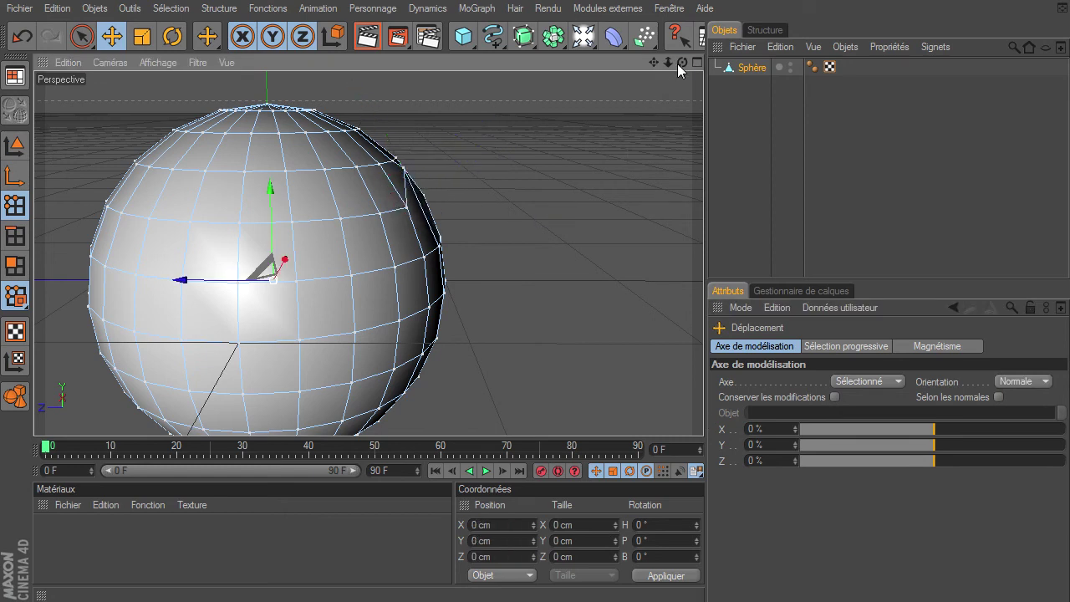
pyautogui.moveTo(683, 62); pyautogui.dragTo(703, 414)
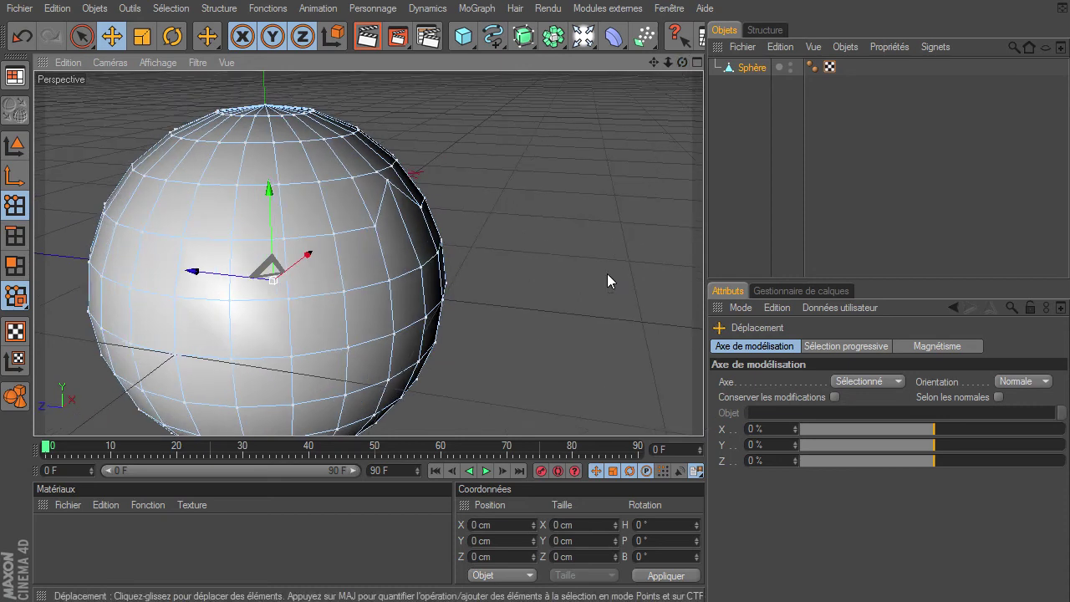
pyautogui.hotkey('ctrl', 'z')
pyautogui.hotkey('ctrl', 'z')
pyautogui.hotkey('ctrl', 'z')
pyautogui.hotkey('ctrl', 'z')
# Switch to Model mode and deselect the sphere so it displays smooth
pyautogui.click(81, 36)
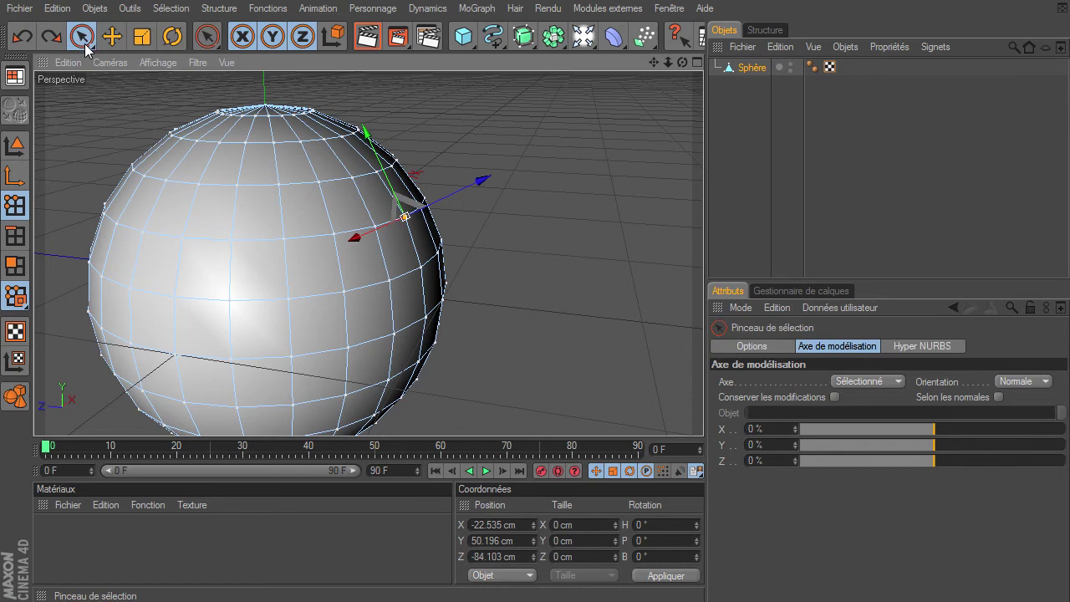
pyautogui.click(15, 145)
pyautogui.click(484, 336)
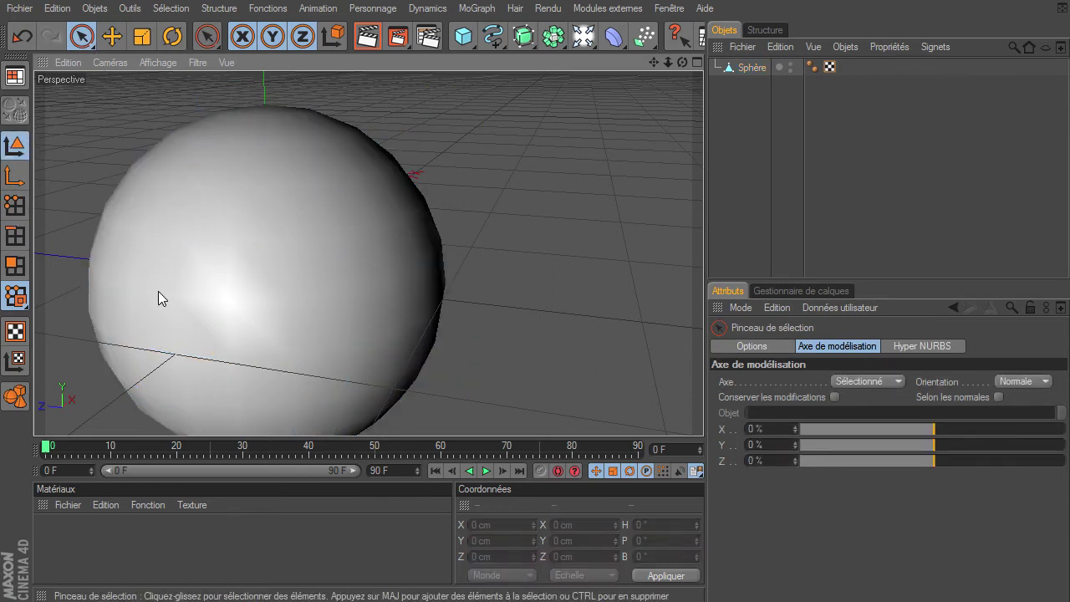
# With Move, try orientations Monde, Objet and Normale, settle on Axe, and show the Magnétisme settings
pyautogui.click(111, 36)
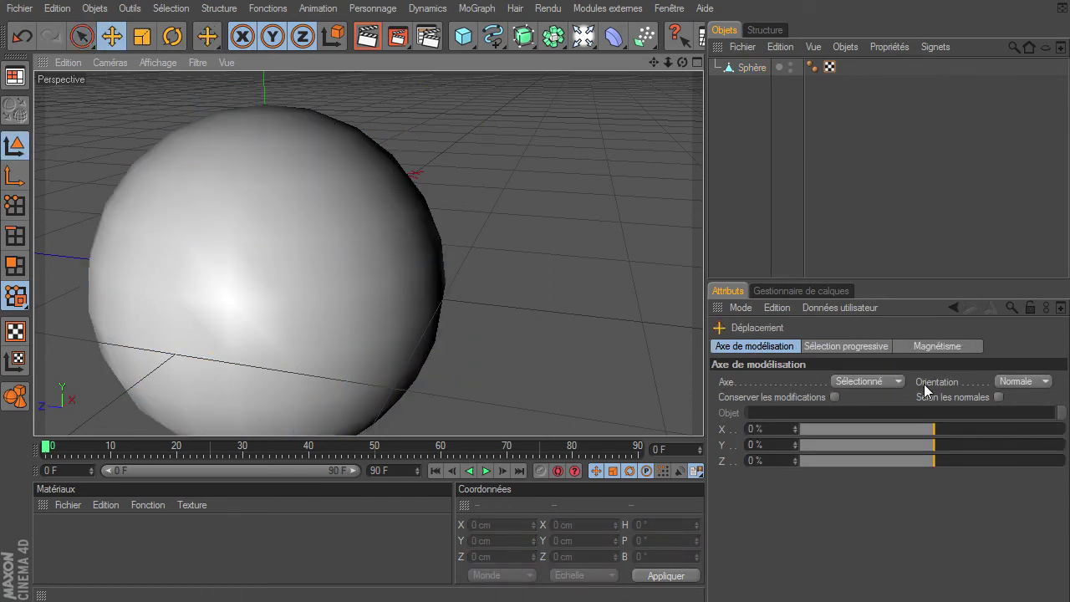
pyautogui.click(1042, 382)
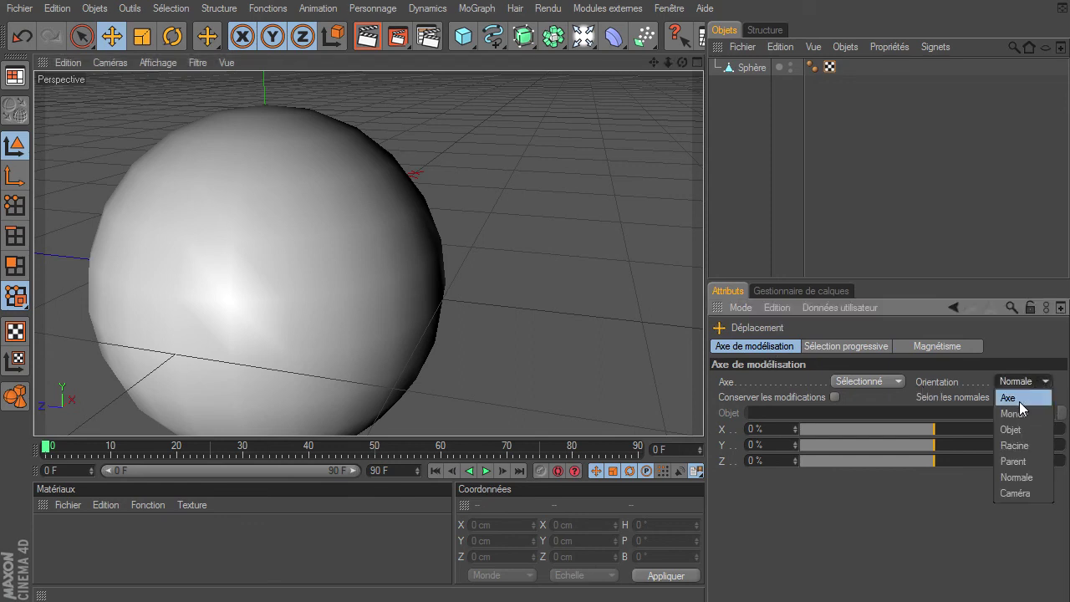
pyautogui.click(1019, 400)
pyautogui.click(1024, 382)
pyautogui.click(1015, 408)
pyautogui.click(1017, 383)
pyautogui.click(1008, 401)
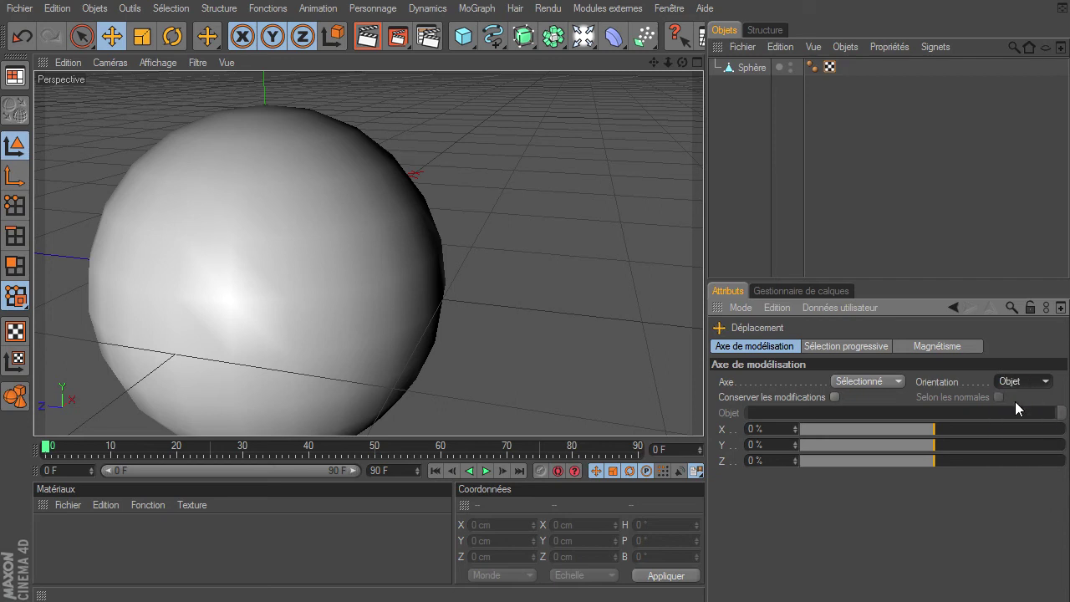
pyautogui.click(1034, 388)
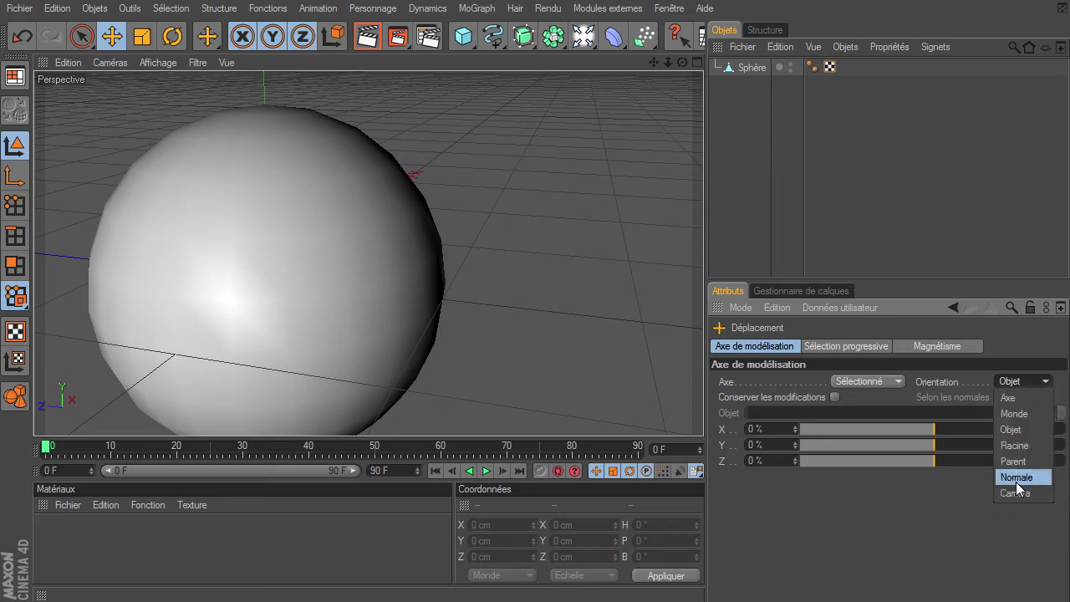
pyautogui.click(1003, 477)
pyautogui.click(1014, 379)
pyautogui.click(1014, 400)
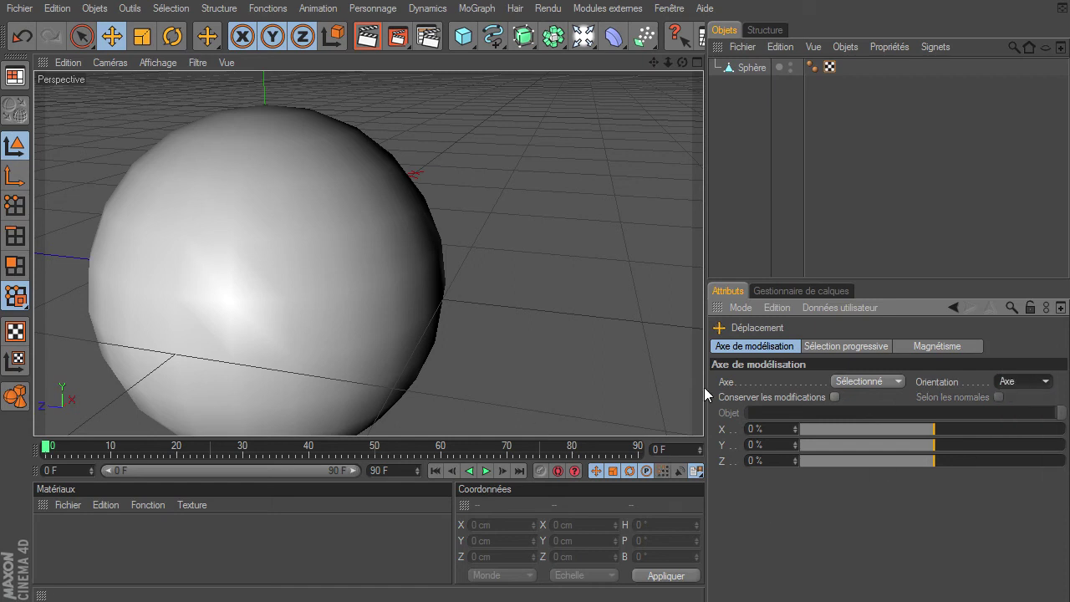
pyautogui.click(834, 346)
pyautogui.click(926, 347)
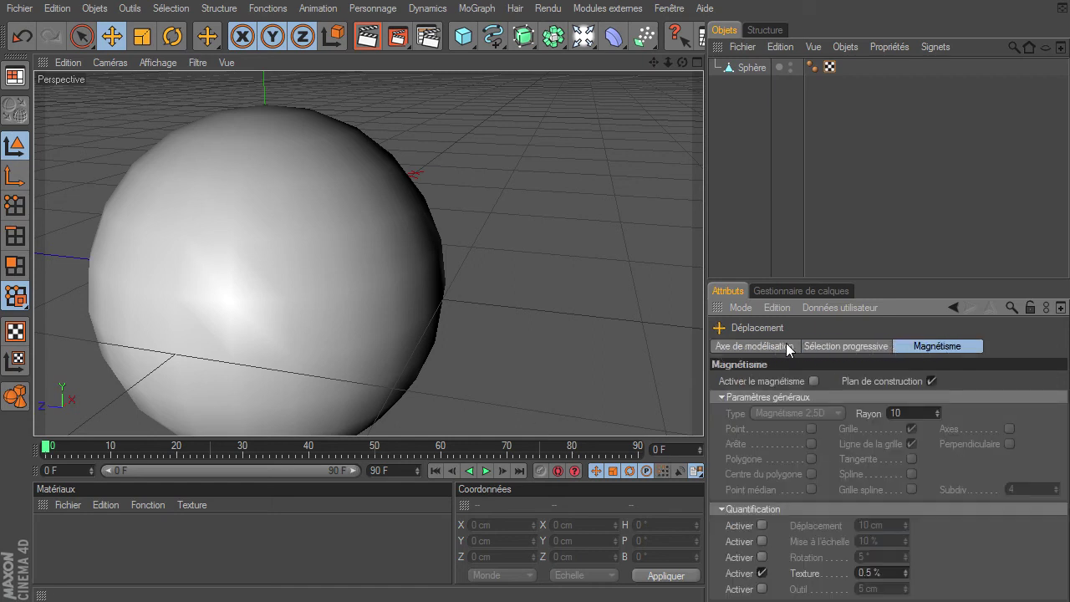
# Return to the Axe de modélisation tab, resize the panels, and reselect the Move tool
pyautogui.click(787, 347)
pyautogui.moveTo(810, 288); pyautogui.dragTo(819, 192)
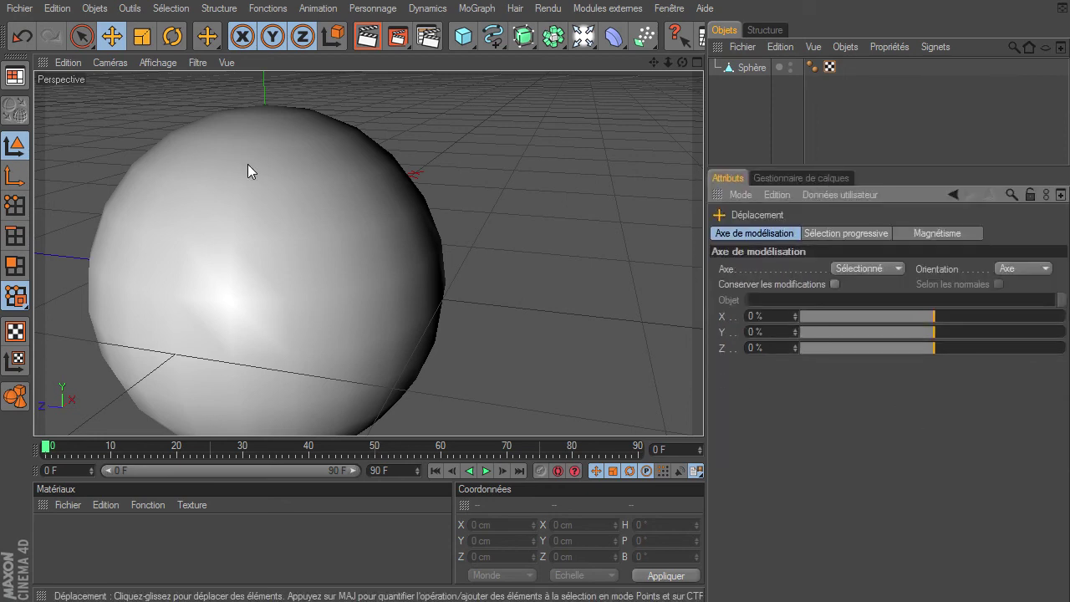
pyautogui.click(142, 36)
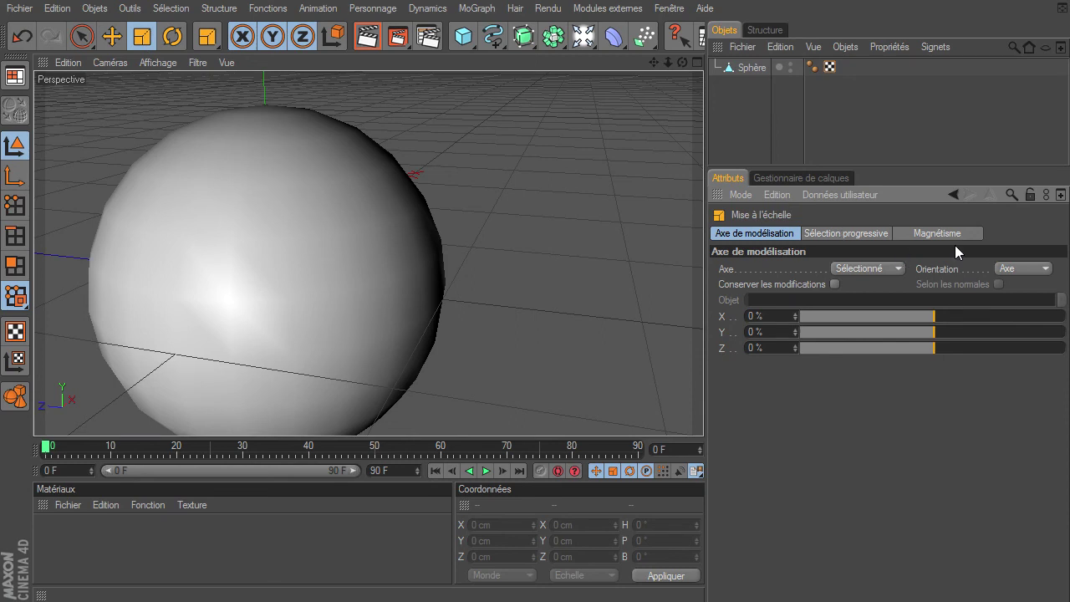
pyautogui.click(81, 36)
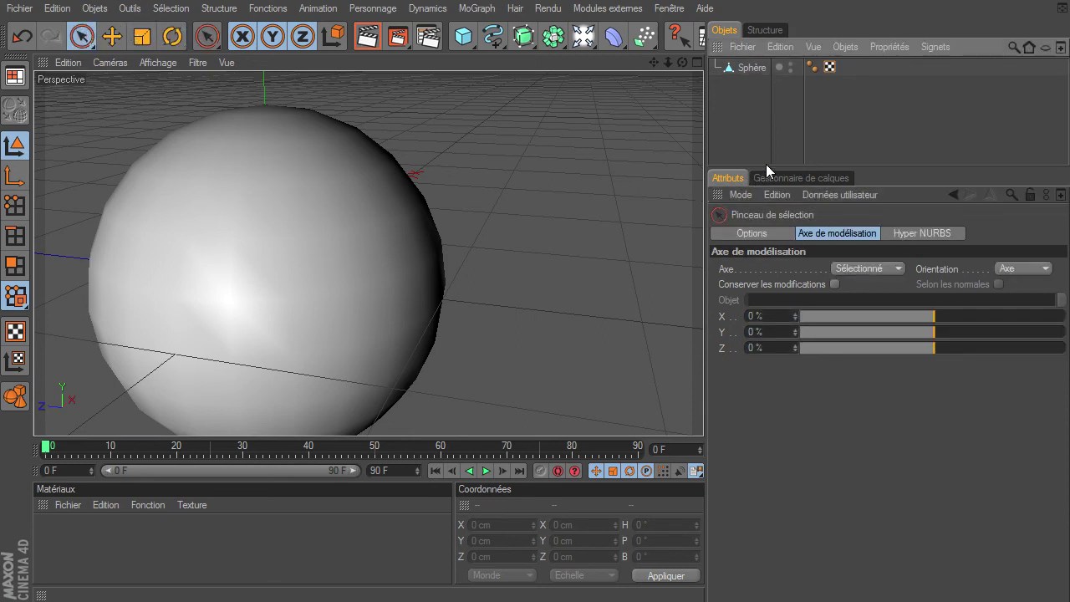
pyautogui.moveTo(763, 167); pyautogui.dragTo(689, 245)
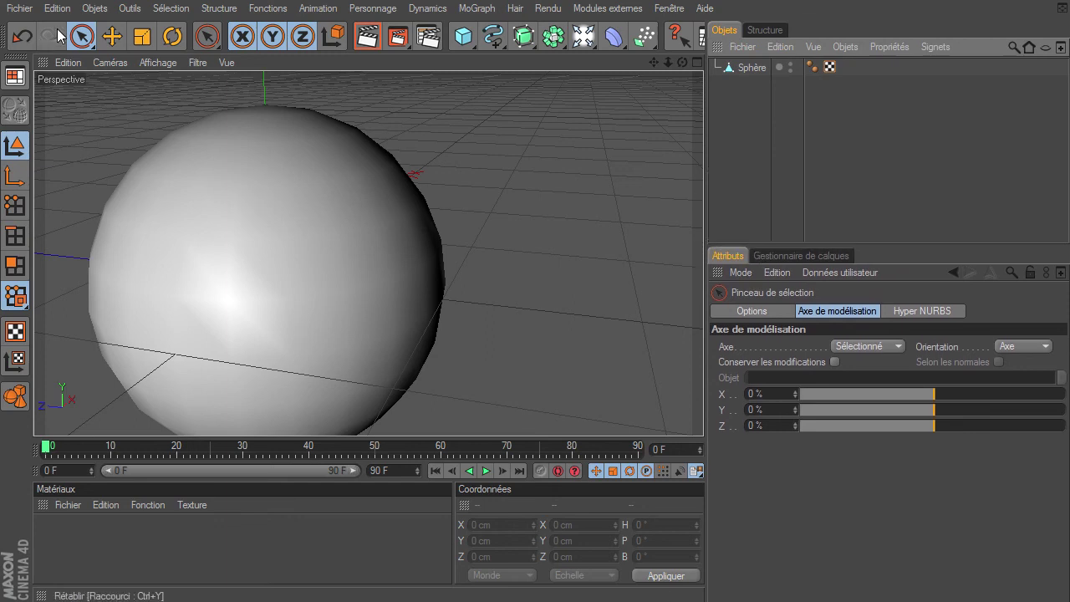
pyautogui.click(111, 38)
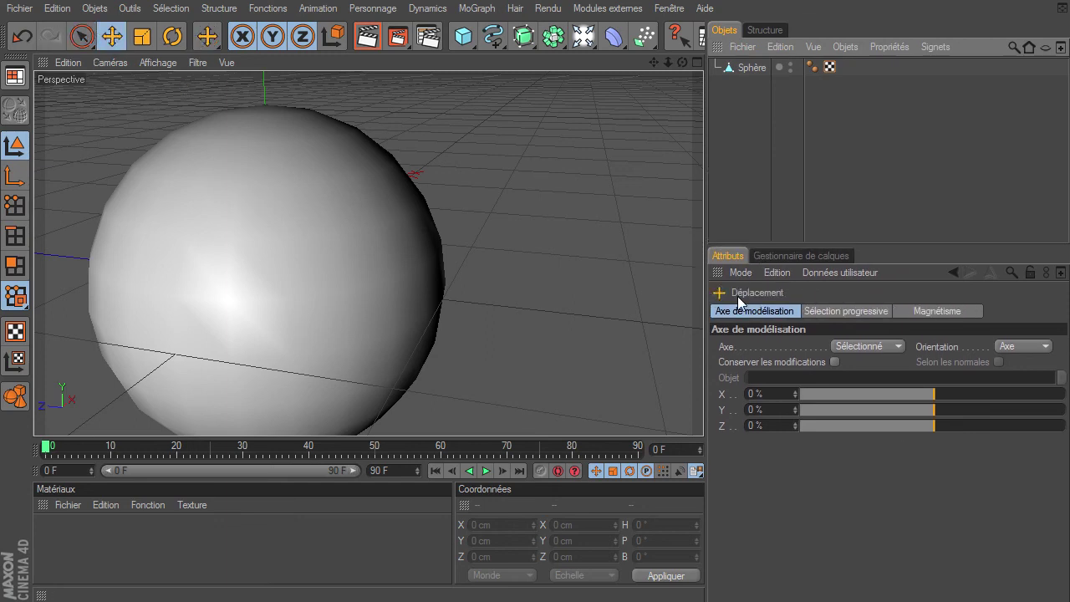